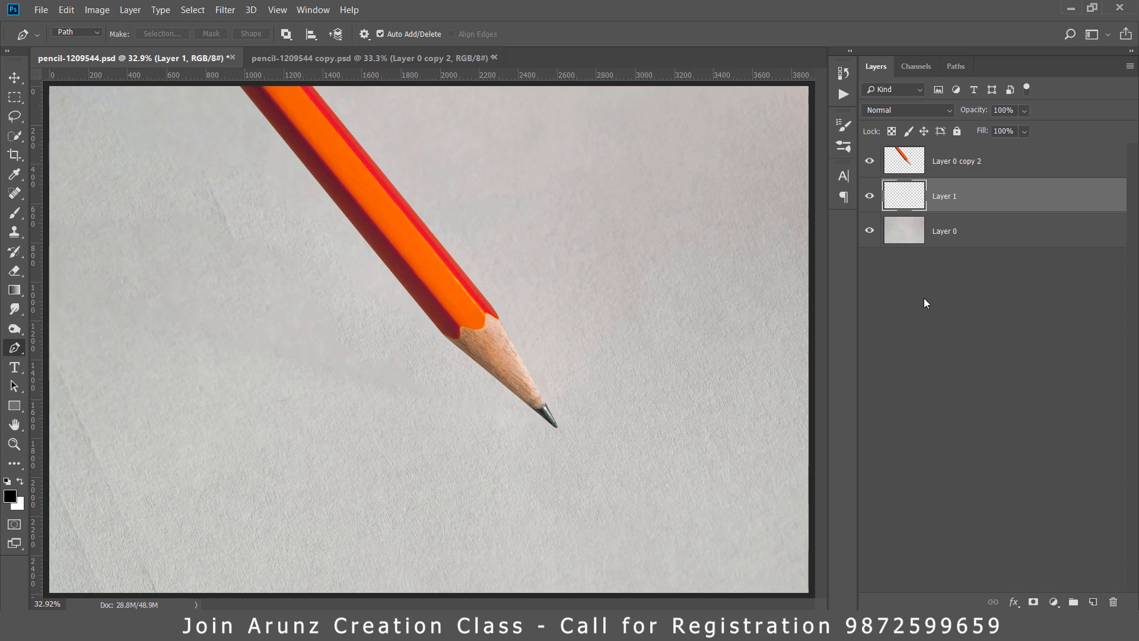
Step: Hide the pencil layer and draw a closed triangular Pen path pointing right, converting it to a new selection with 0 pixels feather
{"action": "left_click", "coordinate": [870, 160]}
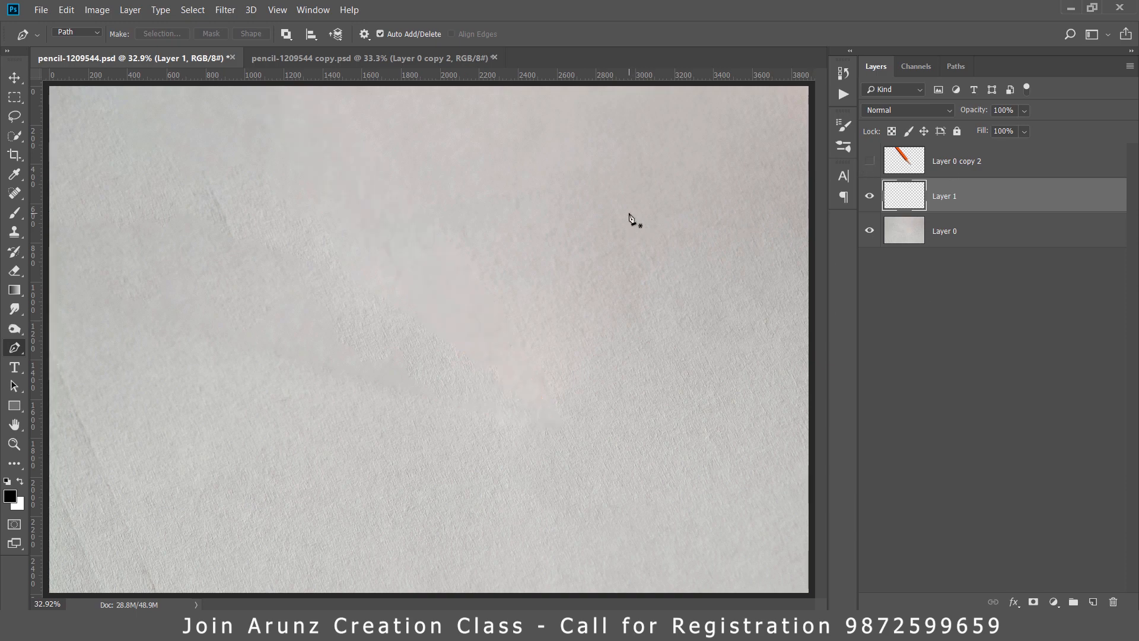
{"action": "left_click", "coordinate": [273, 189]}
{"action": "left_click", "coordinate": [656, 319]}
{"action": "left_click", "coordinate": [285, 434]}
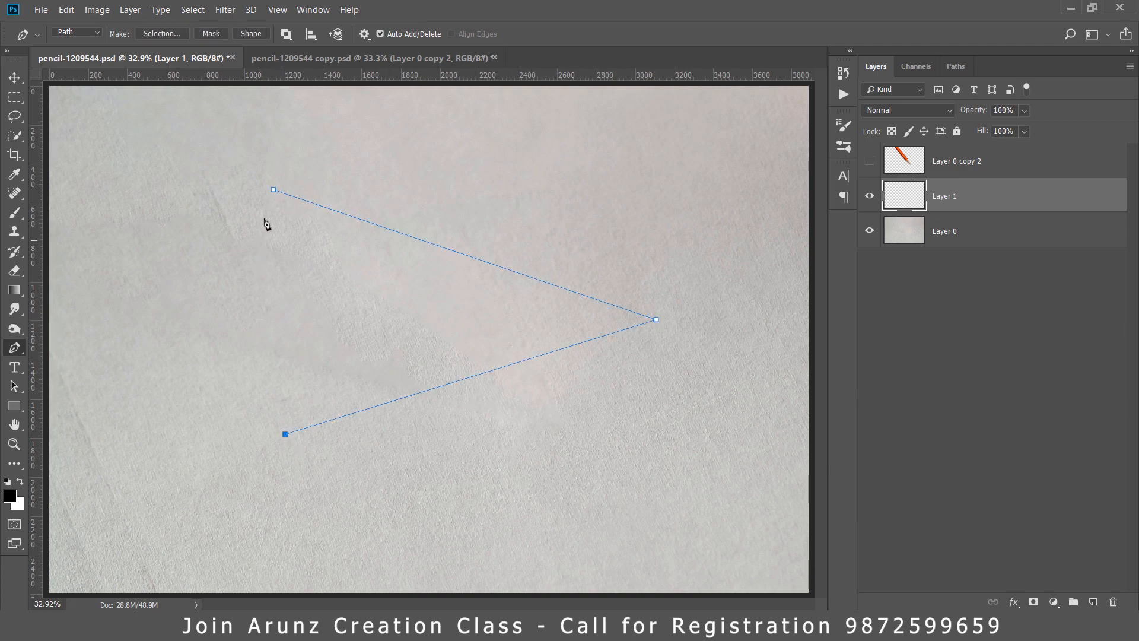
{"action": "left_click", "coordinate": [272, 189]}
{"action": "right_click", "coordinate": [368, 321]}
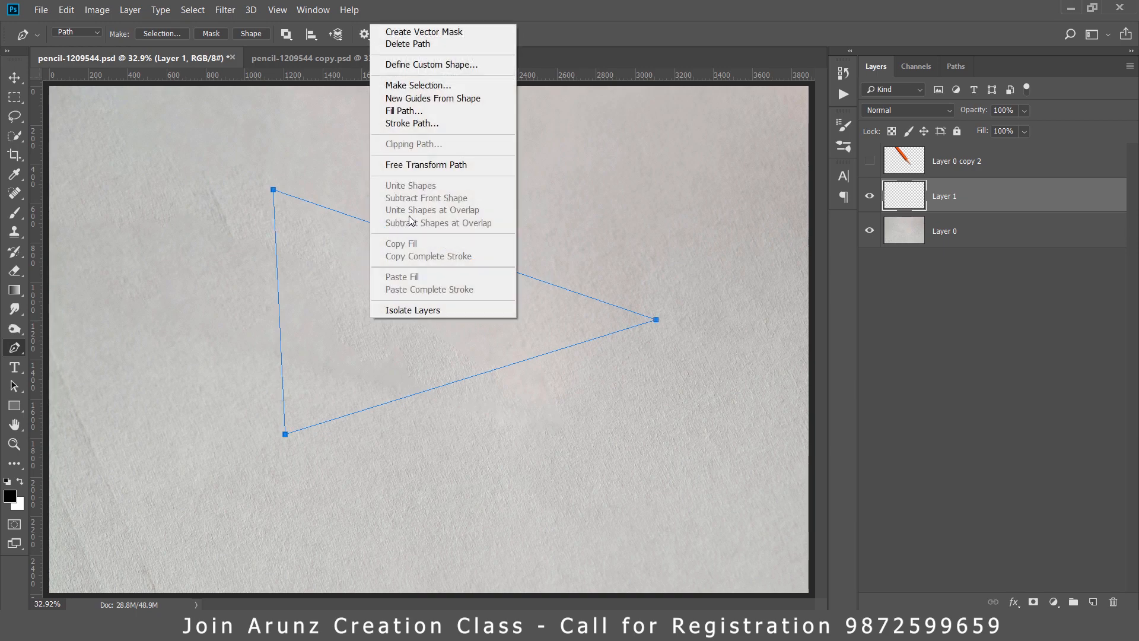
{"action": "left_click", "coordinate": [419, 84]}
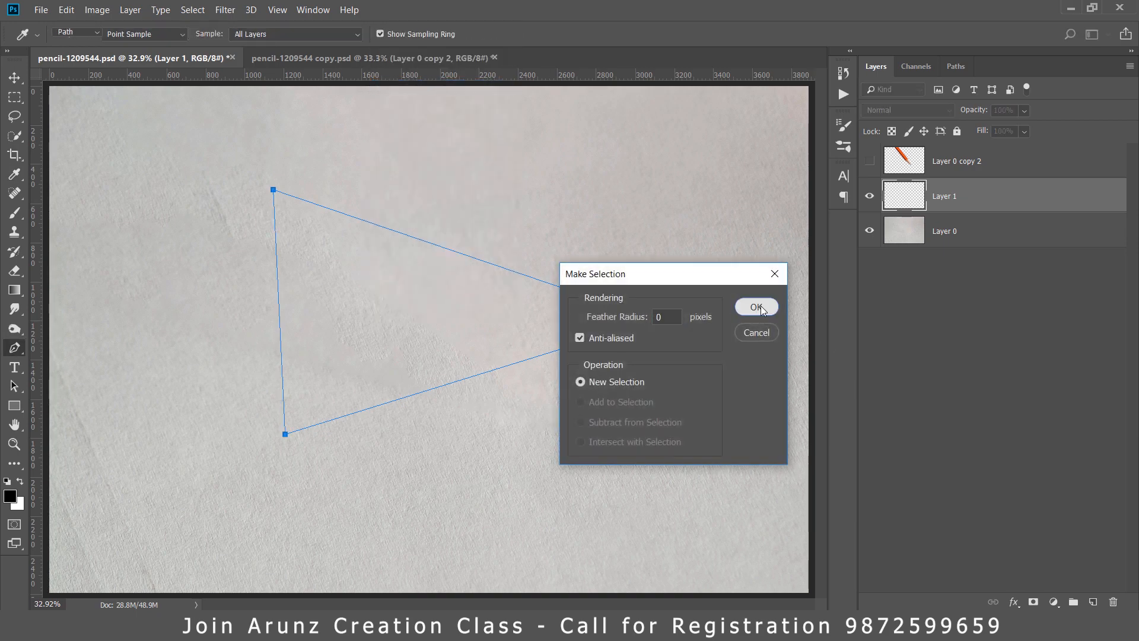
{"action": "left_click", "coordinate": [768, 310]}
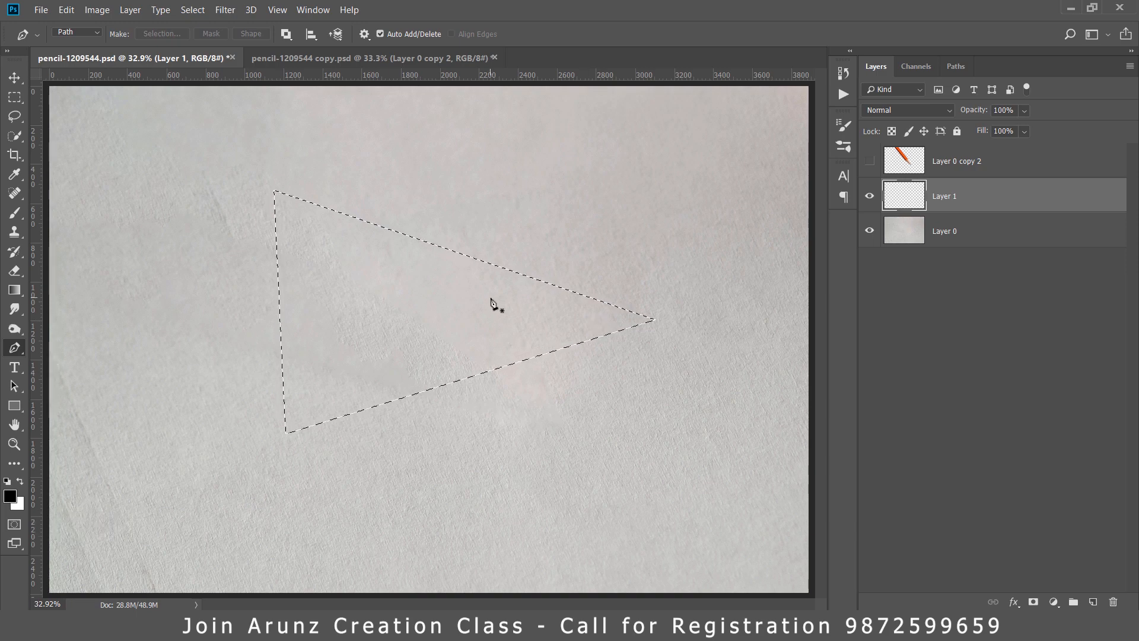
Step: Fill the triangular selection with black on Layer 1, deselect it, and move the triangle slightly down
{"action": "key", "text": "alt+BackSpace"}
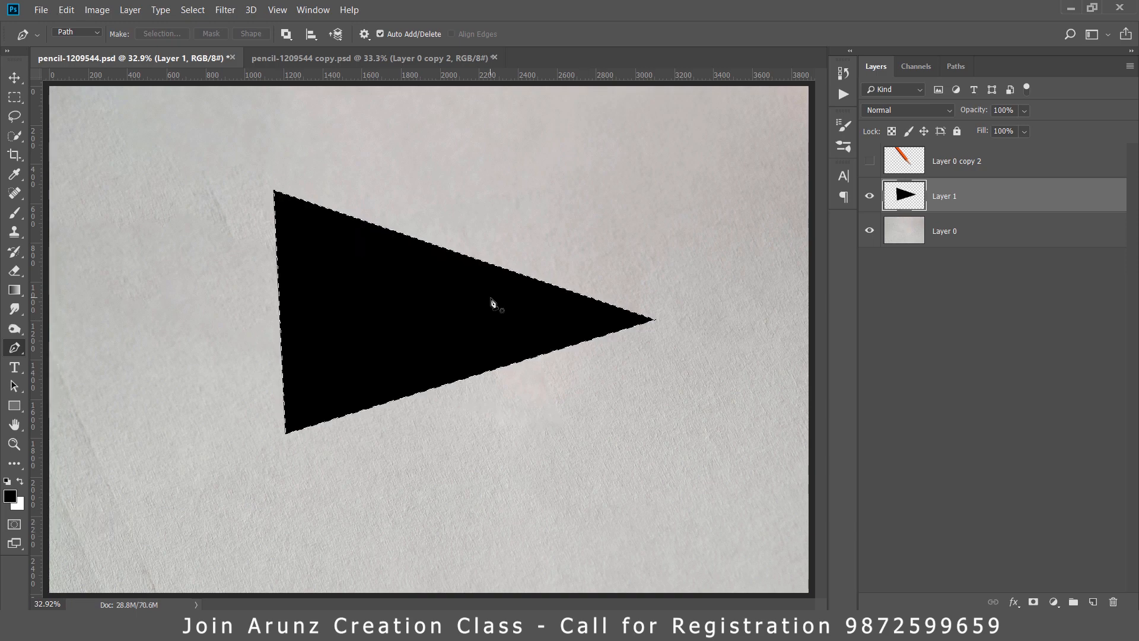
{"action": "key", "text": "ctrl+d"}
{"action": "key", "text": "v"}
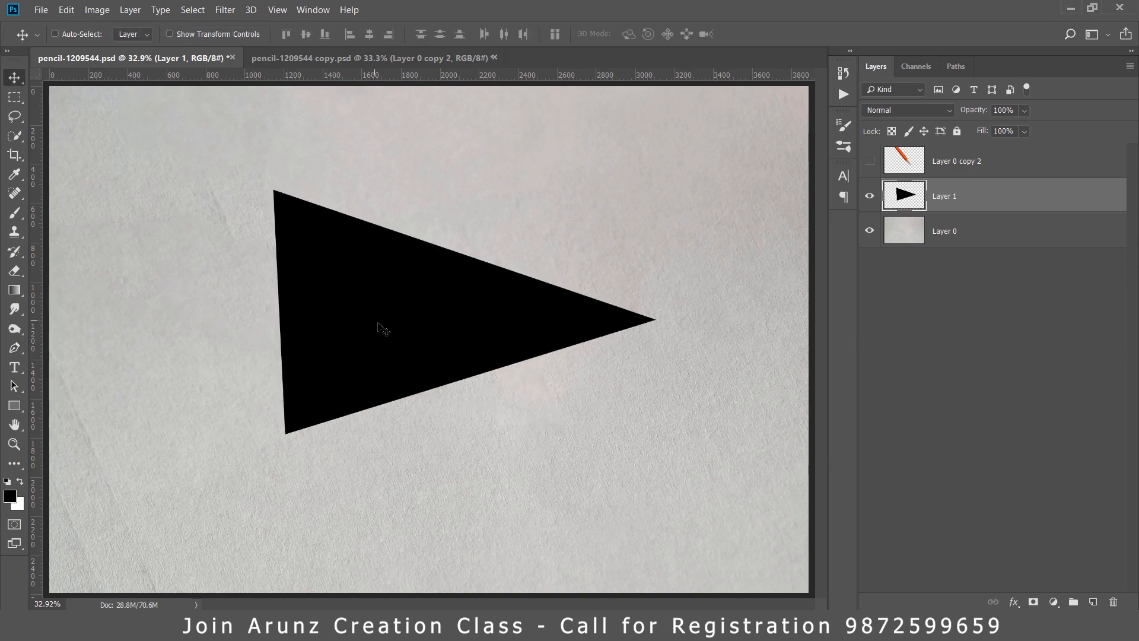
{"action": "left_click_drag", "start_coordinate": [379, 325], "coordinate": [378, 353]}
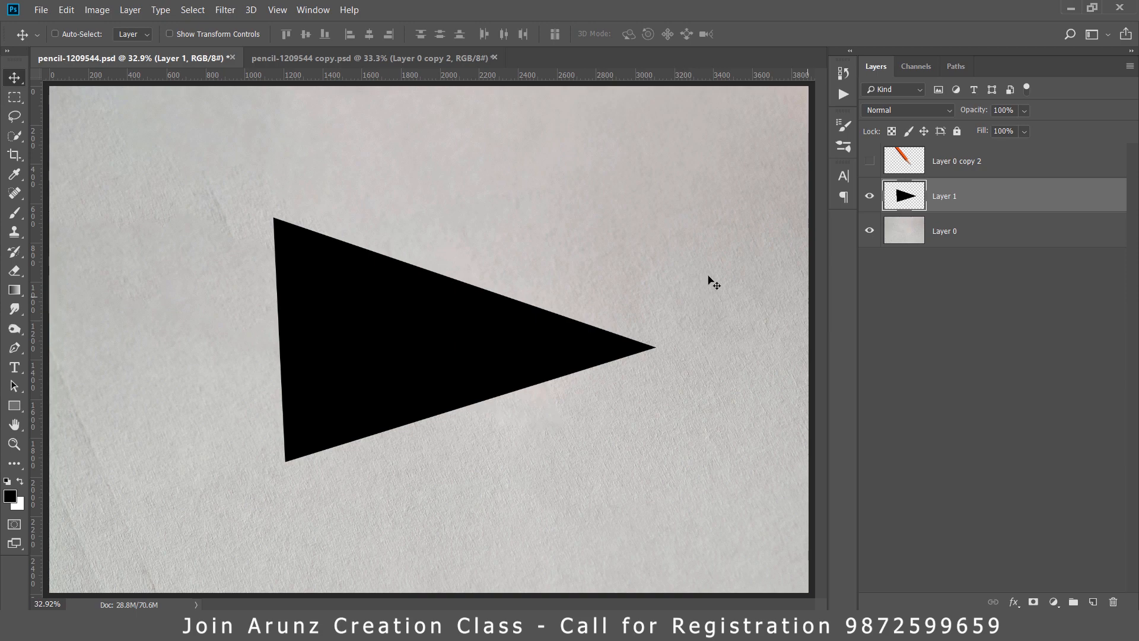
Step: Create a gradual selection in Quick Mask with a linear black-to-white gradient from inside the triangle to its tip, and invert it
{"action": "left_click", "coordinate": [15, 525]}
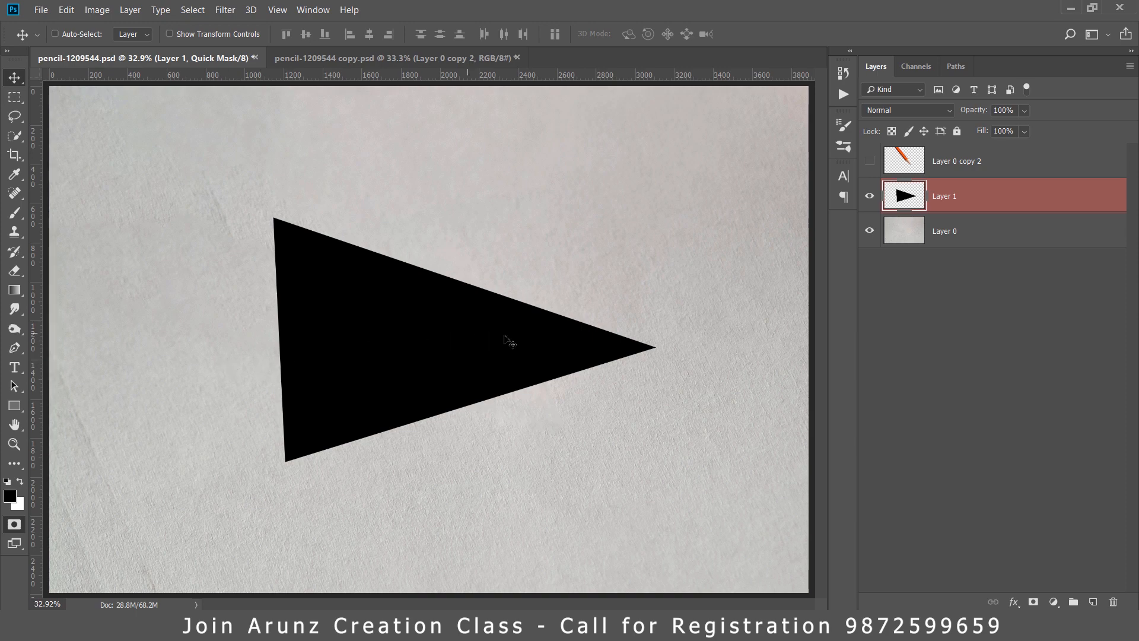
{"action": "left_click", "coordinate": [16, 291]}
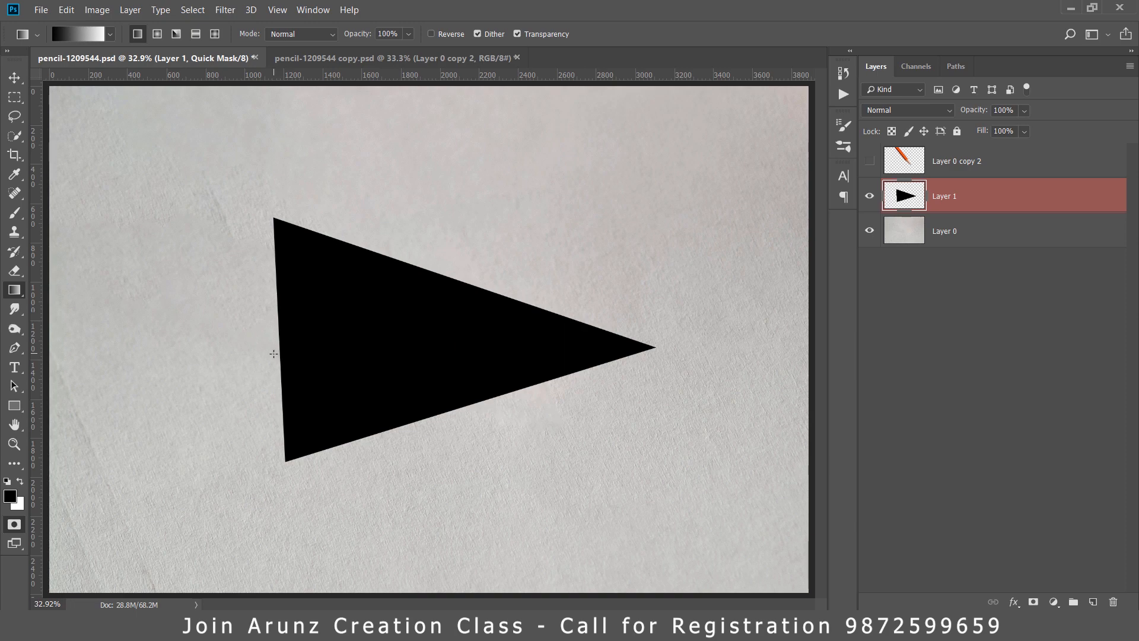
{"action": "left_click_drag", "start_coordinate": [273, 353], "coordinate": [647, 353]}
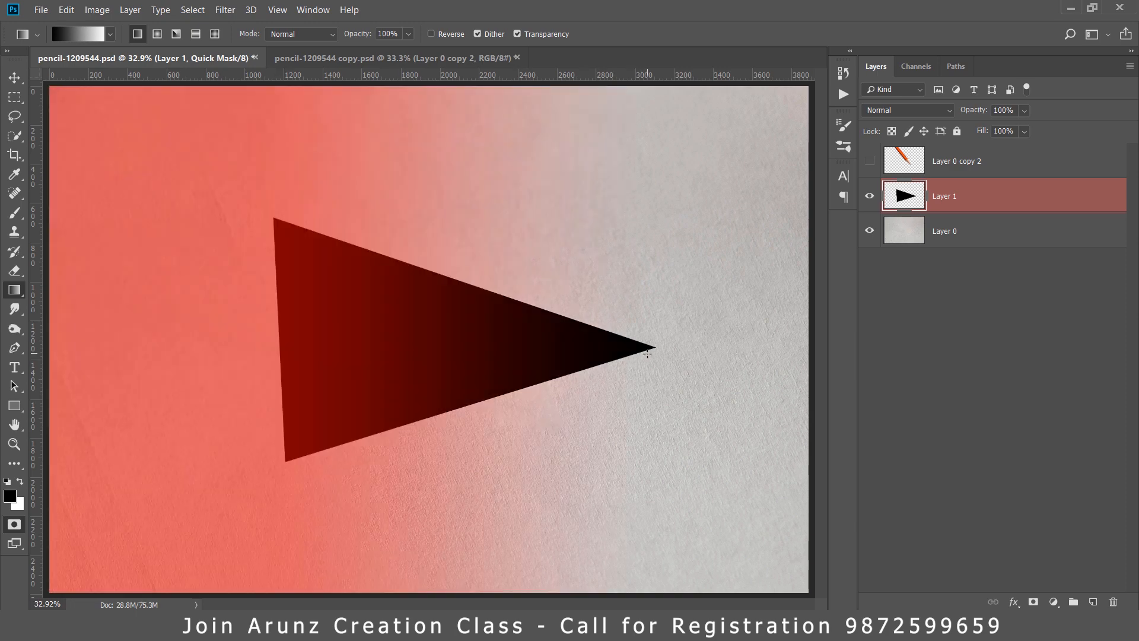
{"action": "key", "text": "ctrl+z"}
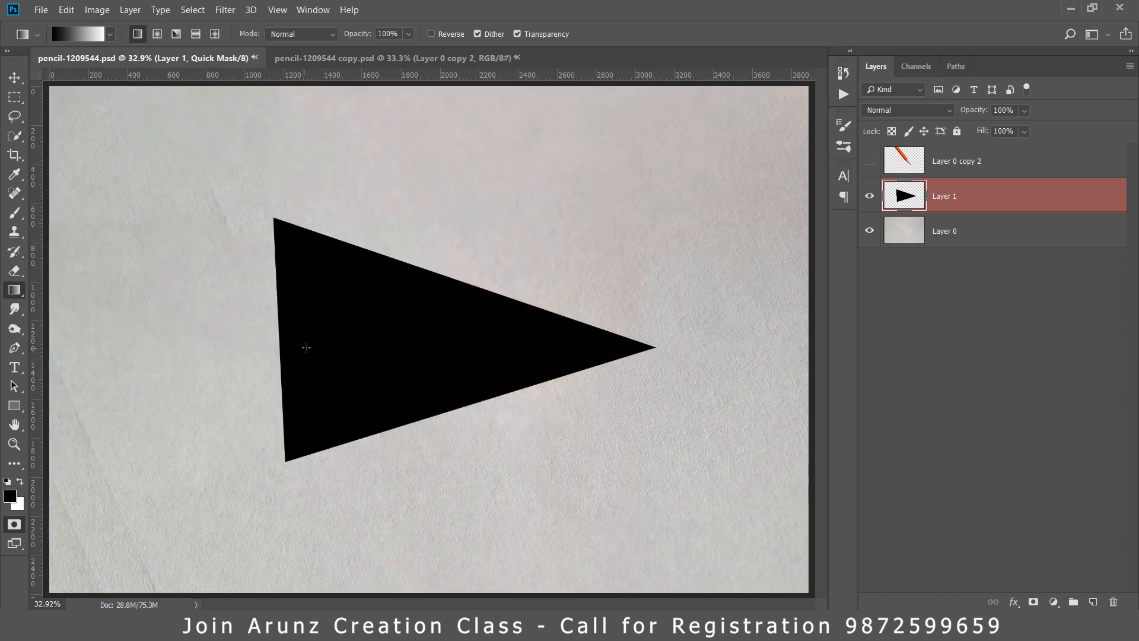
{"action": "left_click_drag", "start_coordinate": [388, 348], "coordinate": [654, 356]}
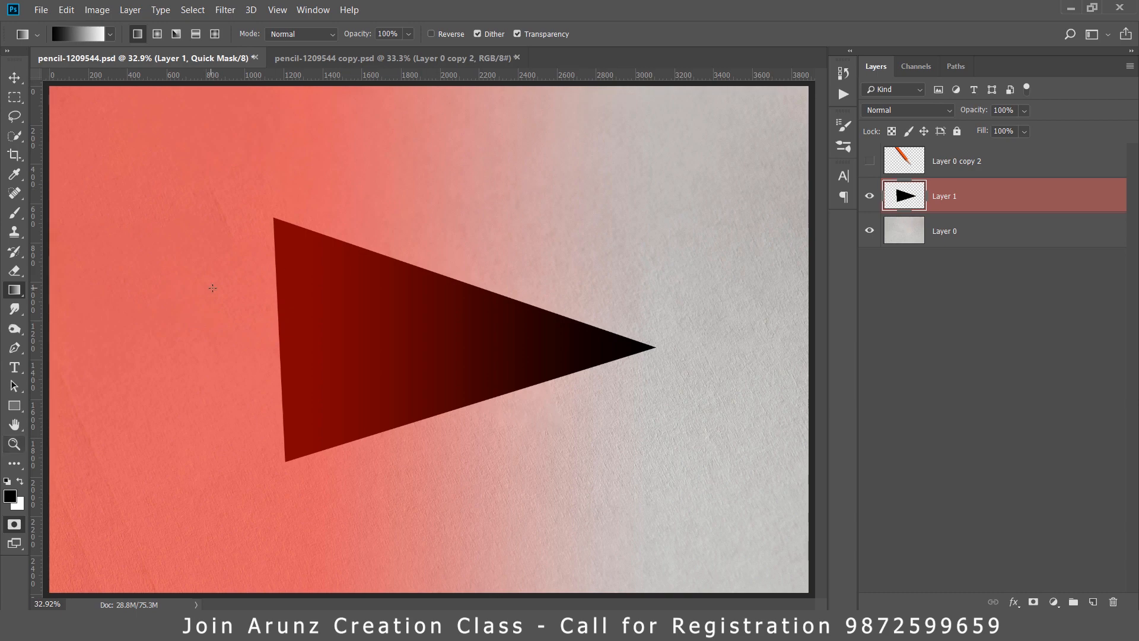
{"action": "left_click", "coordinate": [18, 525]}
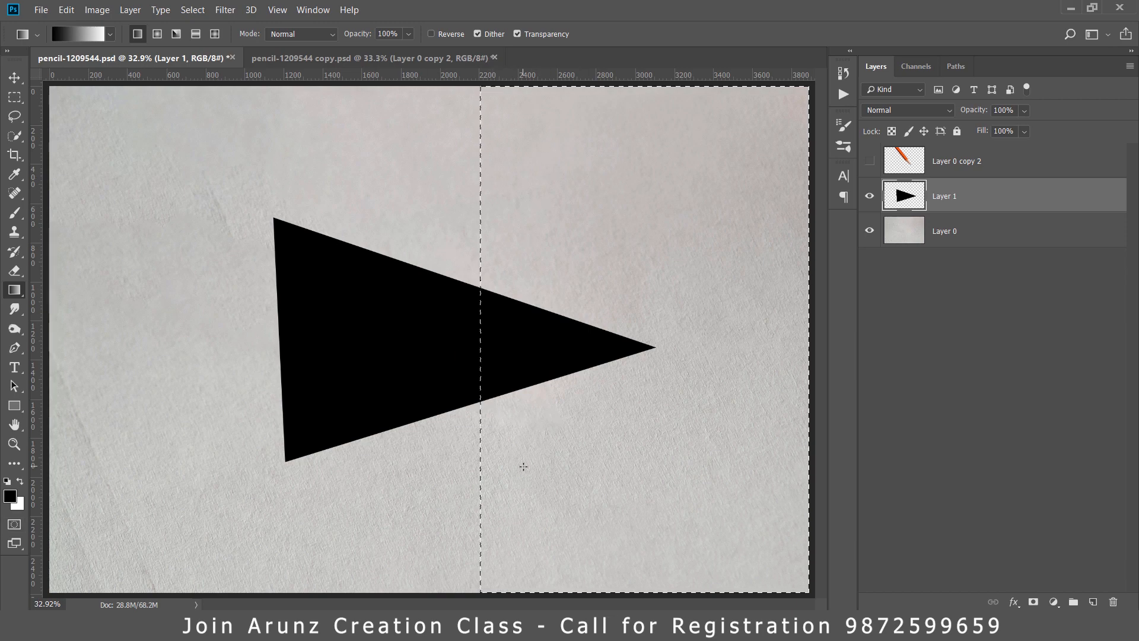
{"action": "key", "text": "ctrl+shift+i"}
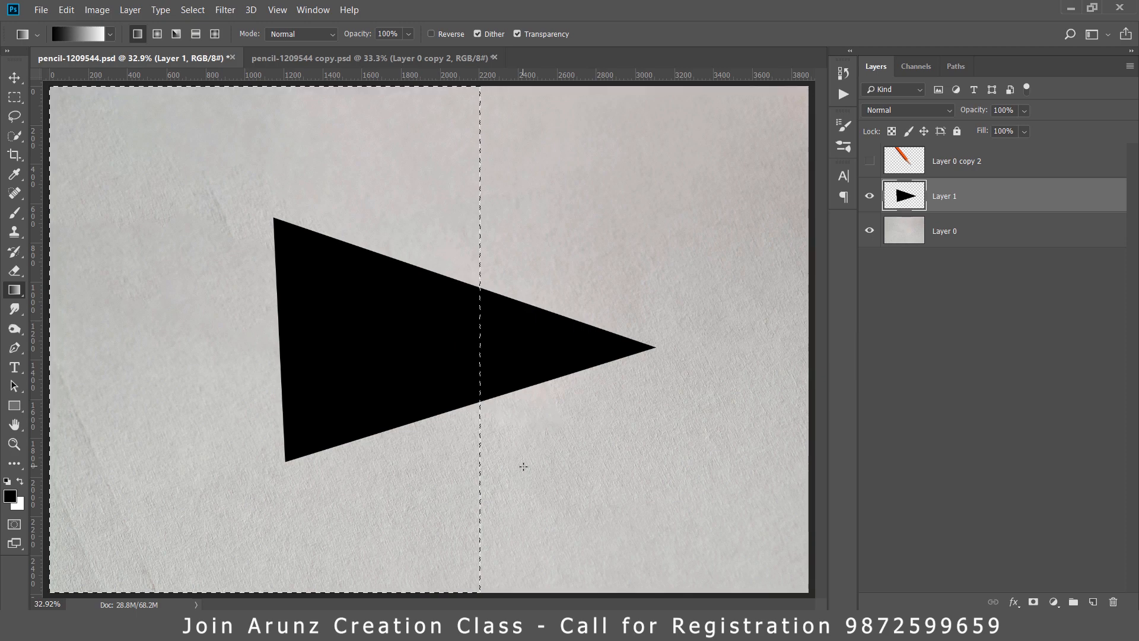
Step: Apply a Gaussian Blur with a 309.2-pixel radius to the selected wide part of the triangle, and clear the selection
{"action": "left_click", "coordinate": [224, 9]}
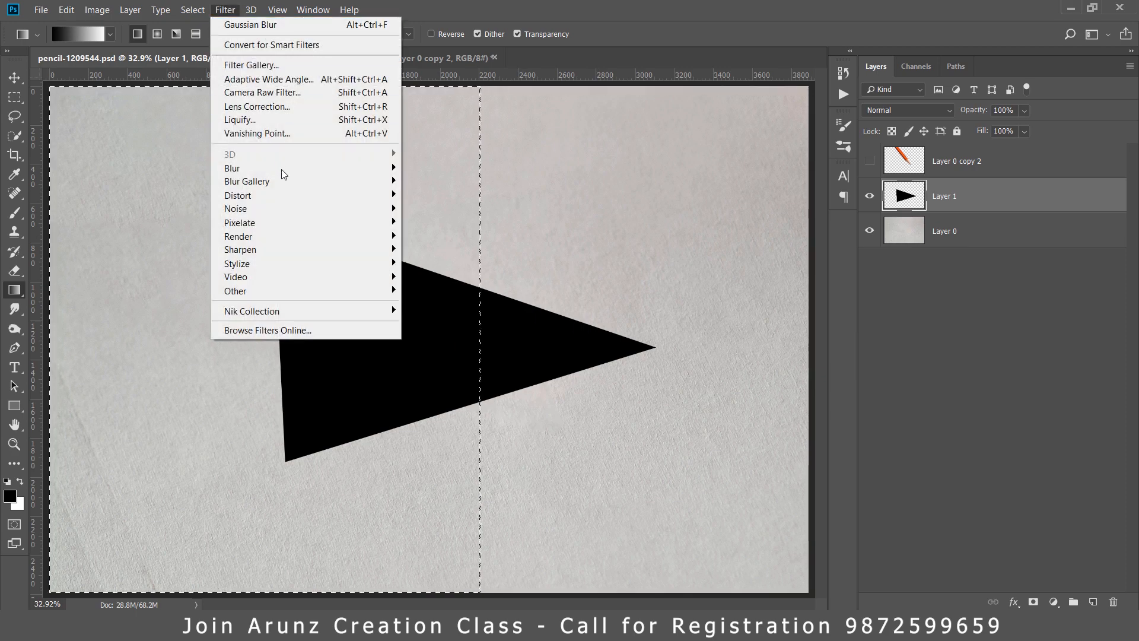
{"action": "mouse_move", "coordinate": [287, 173]}
{"action": "left_click", "coordinate": [457, 222]}
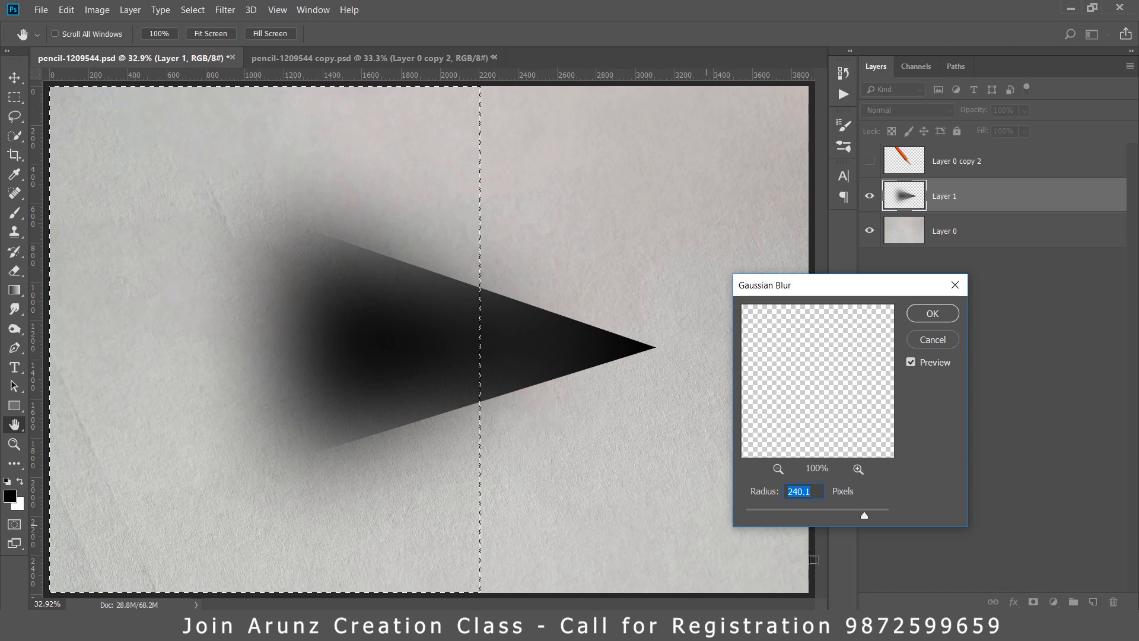
{"action": "mouse_move", "coordinate": [860, 515]}
{"action": "left_mouse_down"}
{"action": "mouse_move", "coordinate": [847, 510]}
{"action": "mouse_move", "coordinate": [862, 511]}
{"action": "left_mouse_up"}
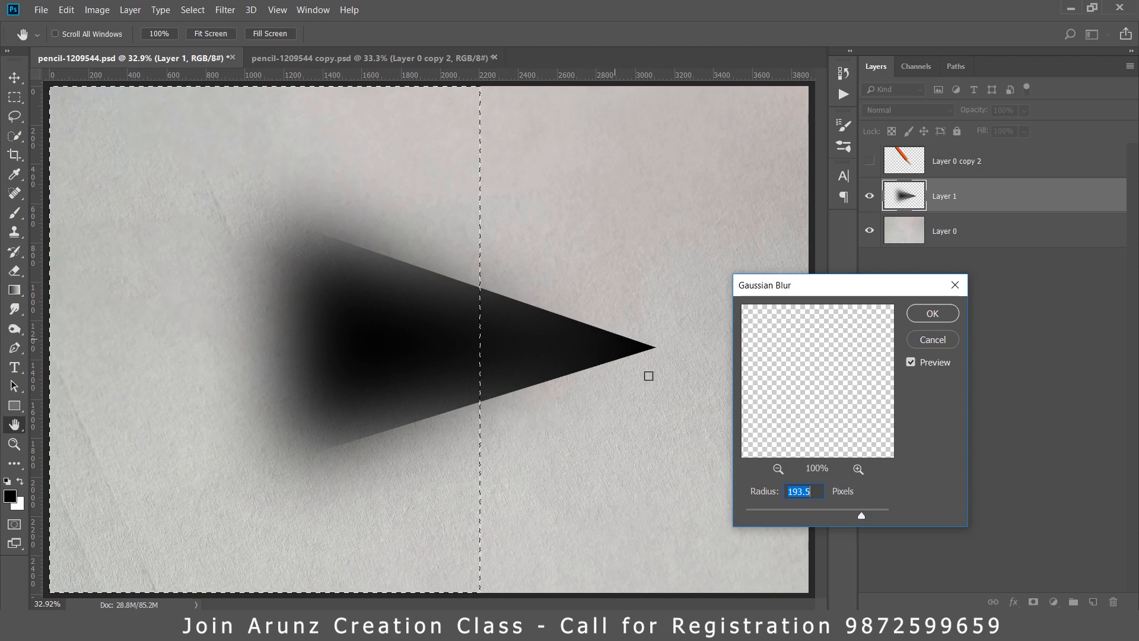
{"action": "left_click_drag", "start_coordinate": [858, 513], "coordinate": [869, 514]}
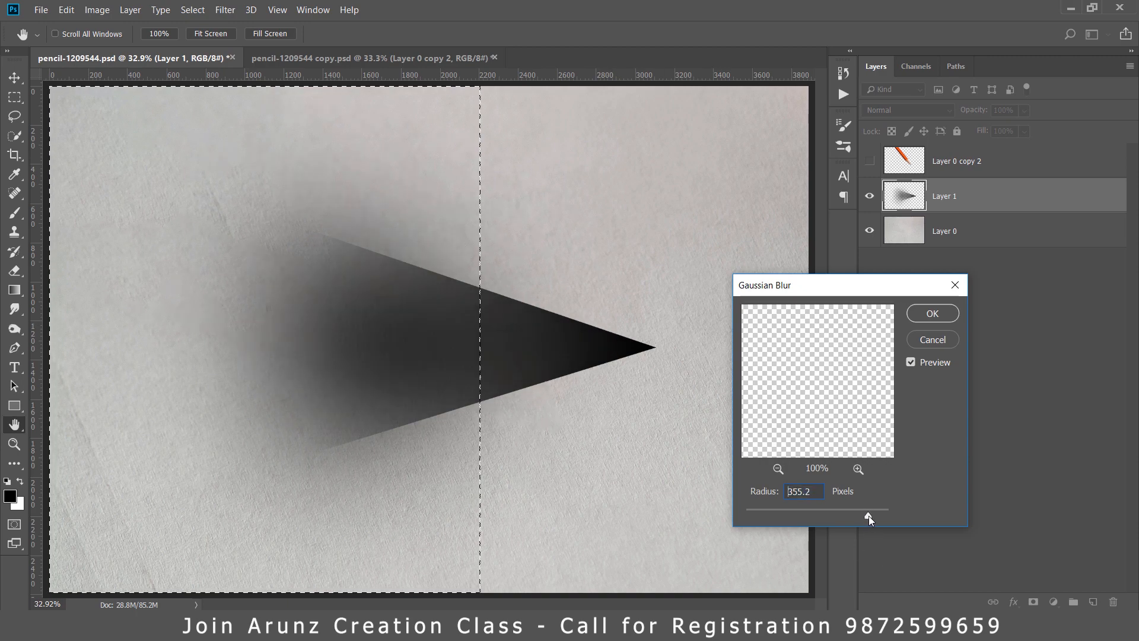
{"action": "left_click_drag", "start_coordinate": [869, 515], "coordinate": [867, 516]}
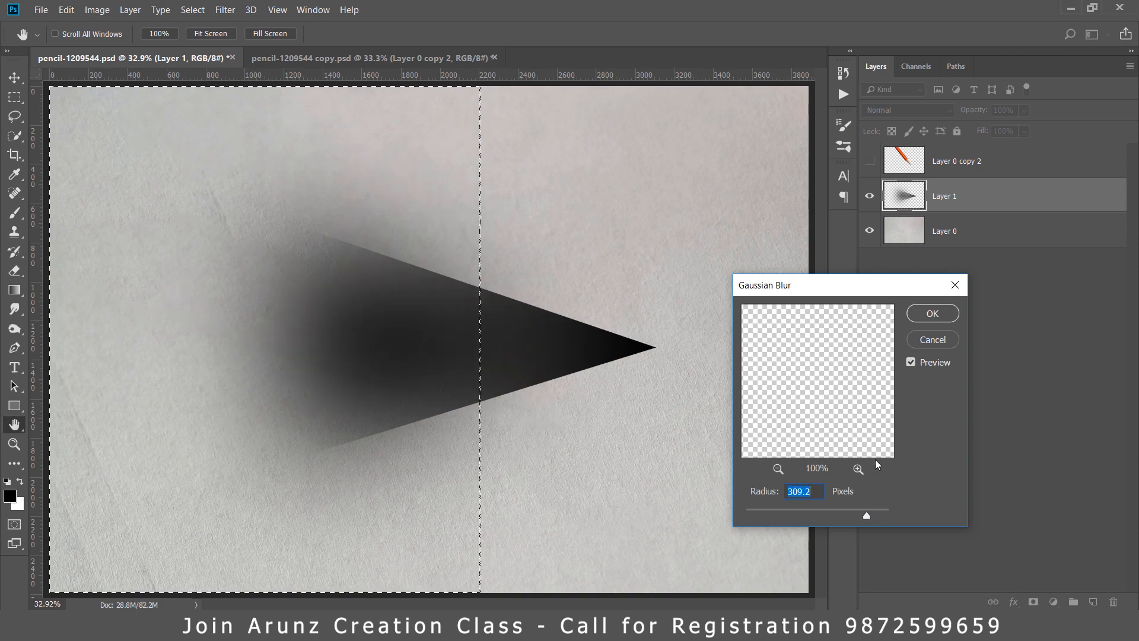
{"action": "left_click", "coordinate": [932, 314]}
{"action": "key", "text": "g"}
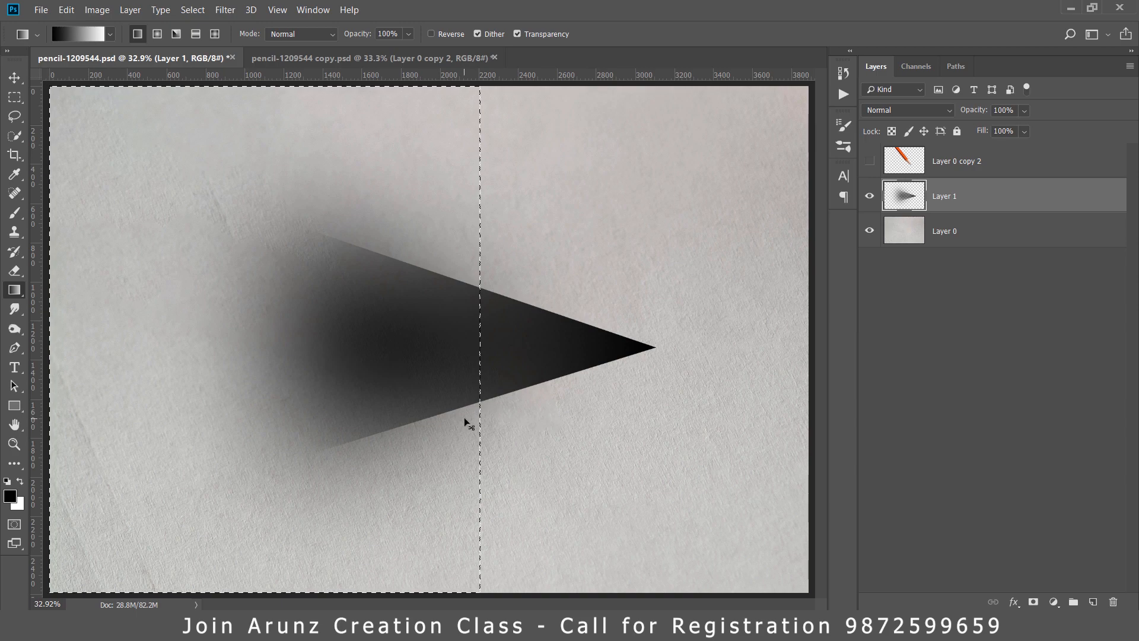
{"action": "key", "text": "ctrl+d"}
Step: Apply a Perspective transform to the blurred triangle on Layer 1, strongly narrowing its pointed end
{"action": "key", "text": "ctrl+t"}
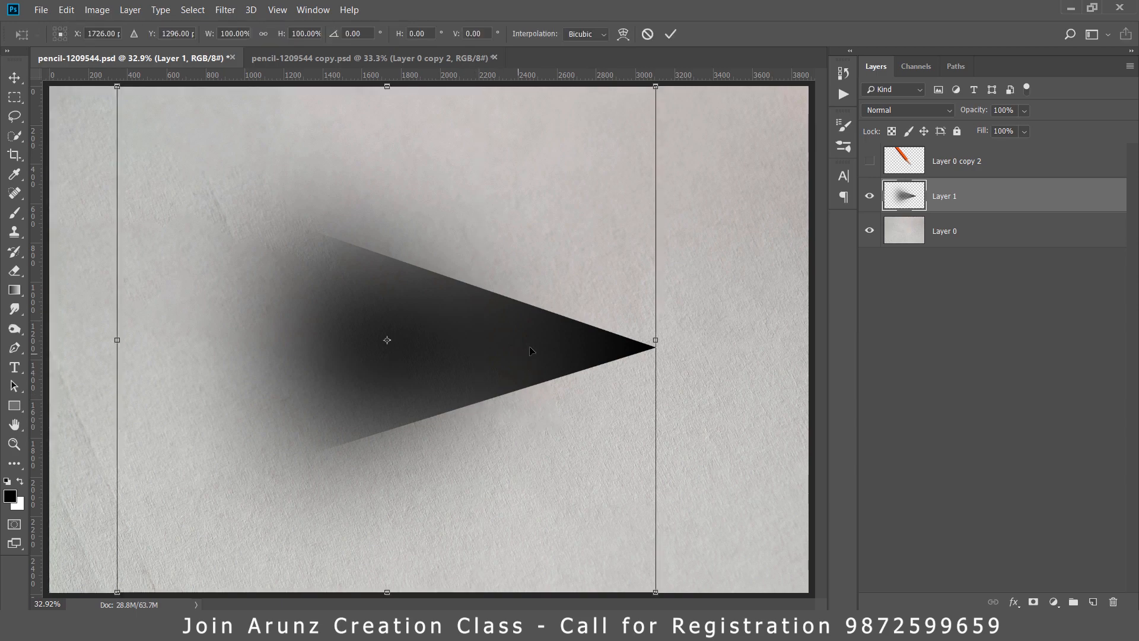
{"action": "right_click", "coordinate": [562, 300]}
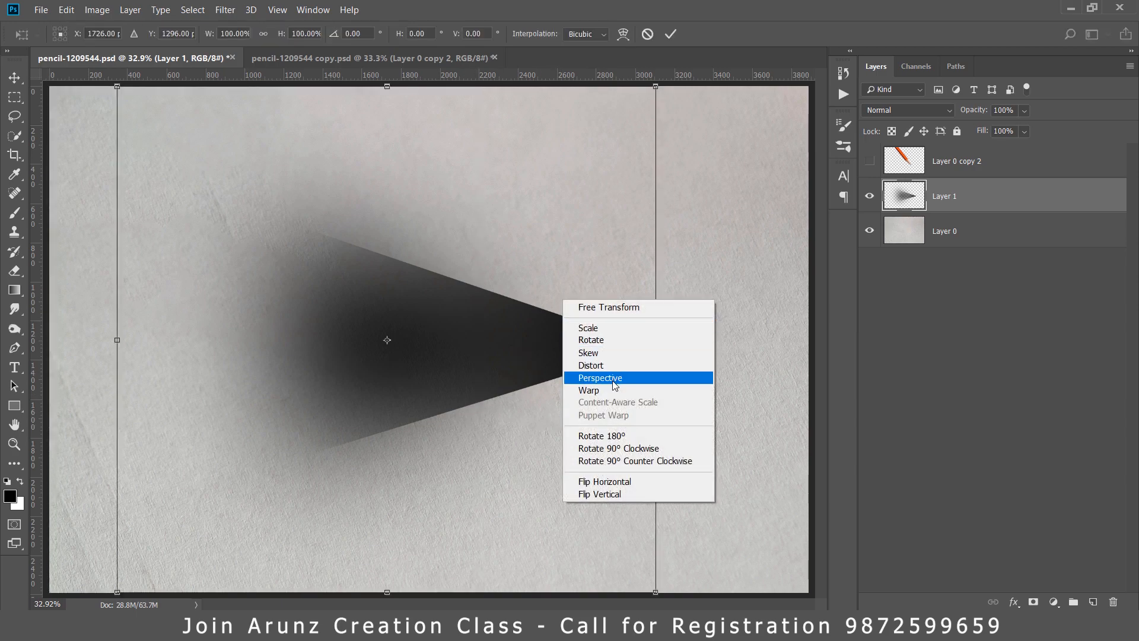
{"action": "left_click", "coordinate": [615, 385]}
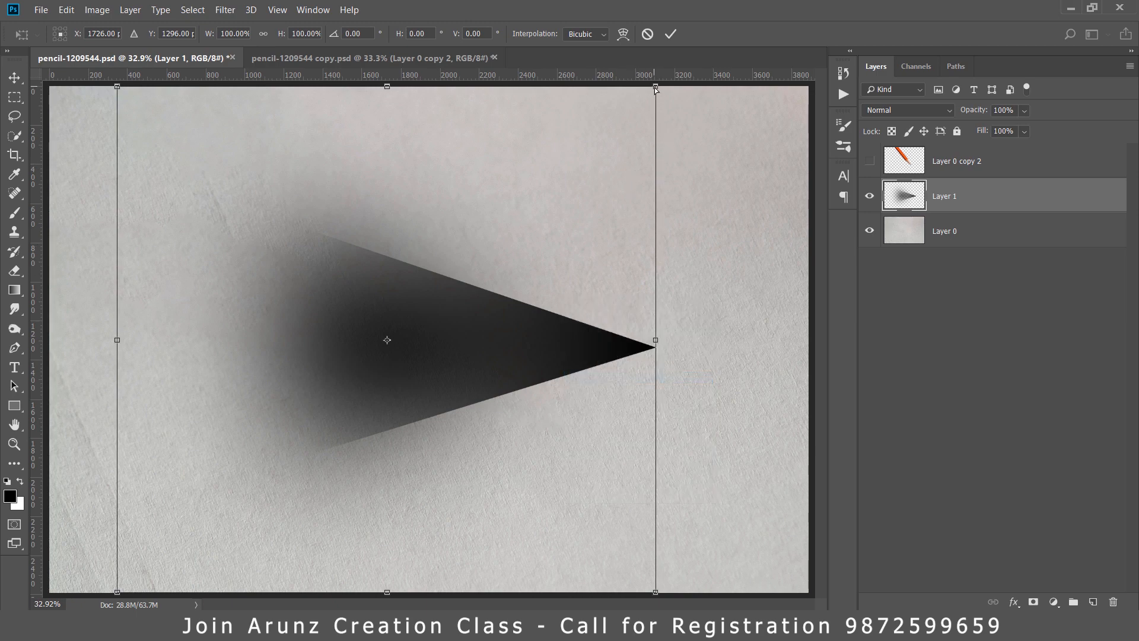
{"action": "left_click_drag", "start_coordinate": [656, 89], "coordinate": [658, 291]}
{"action": "left_click", "coordinate": [671, 33]}
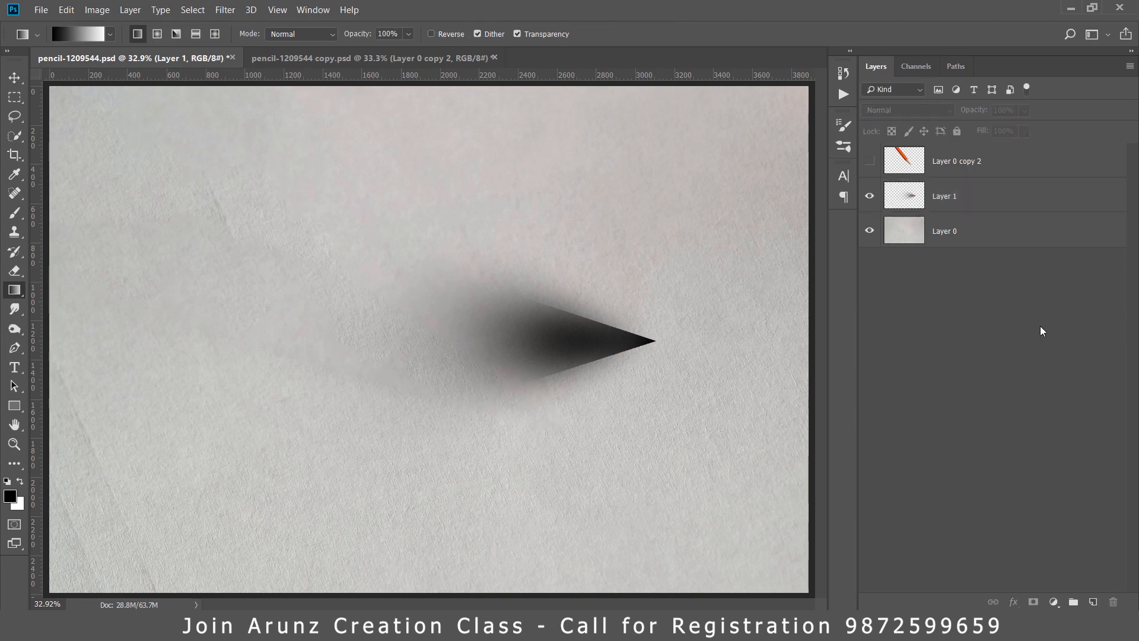
Step: Show the pencil layer and transform Layer 1 to 28.17% height and 17.69° rotation, placing the shadow's point at the pencil tip
{"action": "left_click", "coordinate": [961, 161]}
{"action": "left_click", "coordinate": [870, 161]}
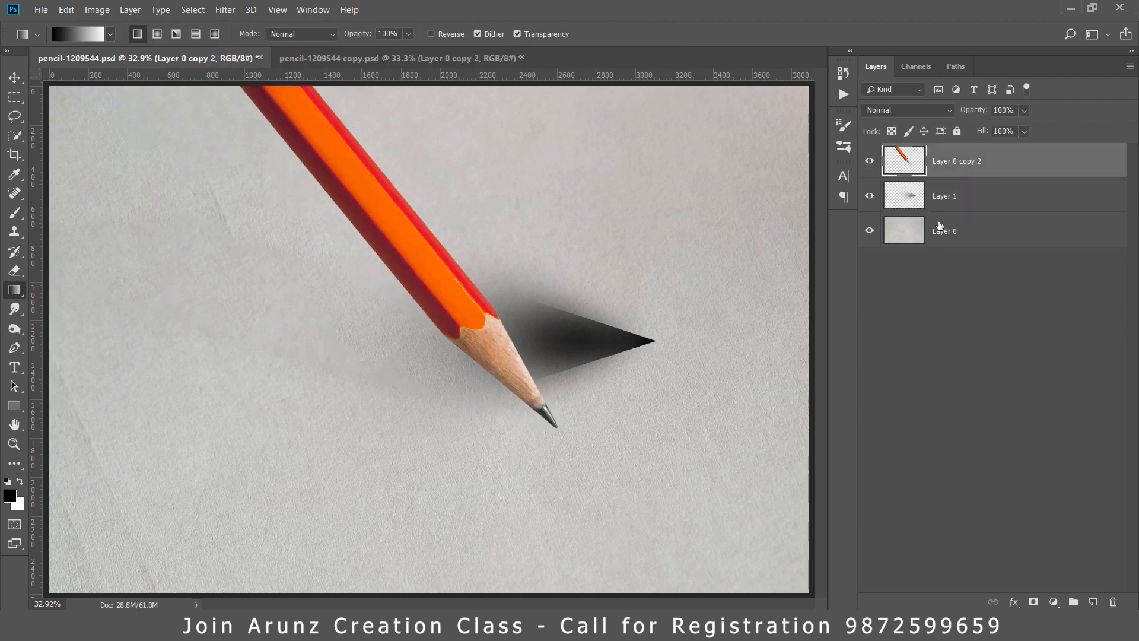
{"action": "left_click", "coordinate": [946, 197]}
{"action": "key", "text": "ctrl+t"}
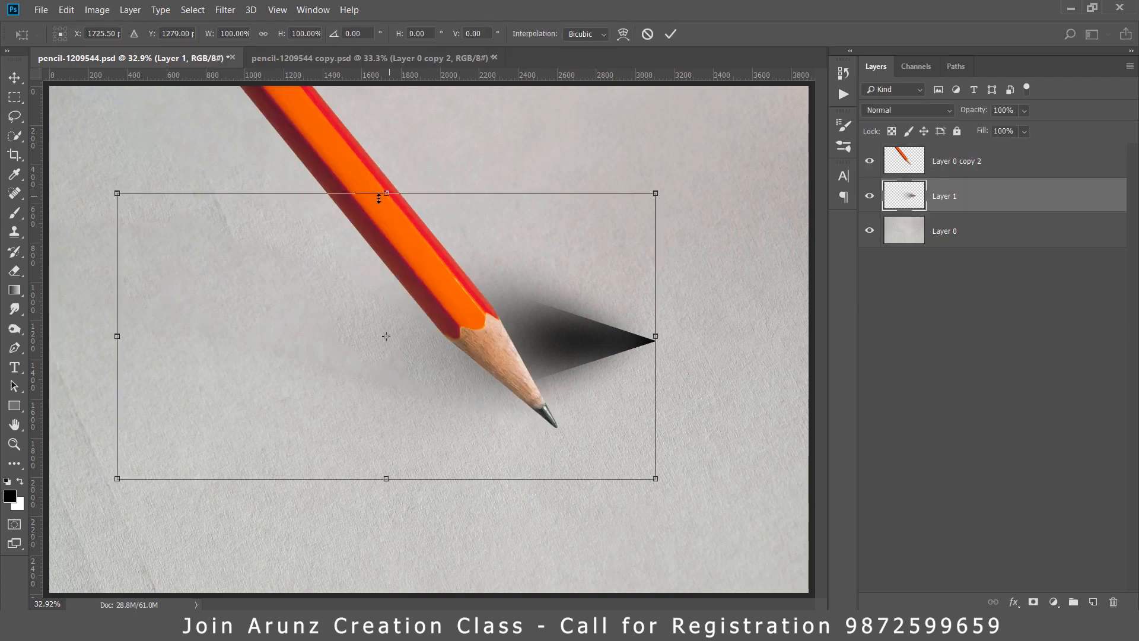
{"action": "left_click_drag", "start_coordinate": [386, 192], "coordinate": [374, 398]}
{"action": "mouse_move", "coordinate": [755, 402]}
{"action": "left_mouse_down"}
{"action": "mouse_move", "coordinate": [692, 407]}
{"action": "mouse_move", "coordinate": [686, 465]}
{"action": "mouse_move", "coordinate": [624, 504]}
{"action": "mouse_move", "coordinate": [535, 411]}
{"action": "mouse_move", "coordinate": [547, 401]}
{"action": "left_mouse_up"}
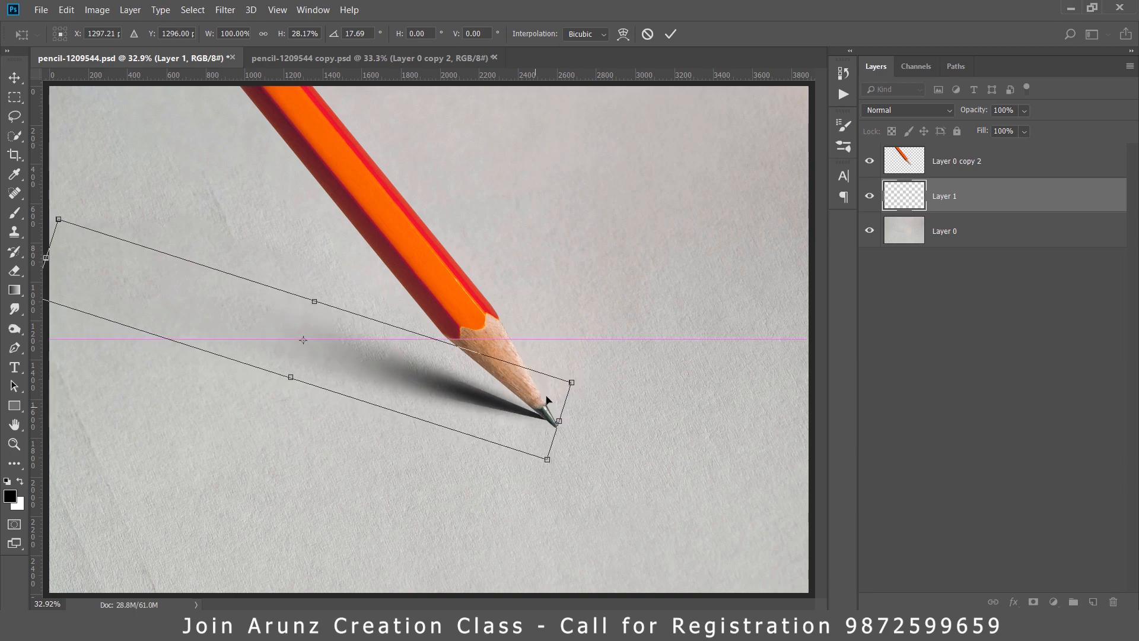
{"action": "left_click", "coordinate": [670, 34]}
{"action": "key", "text": "g"}
{"action": "key", "text": "v"}
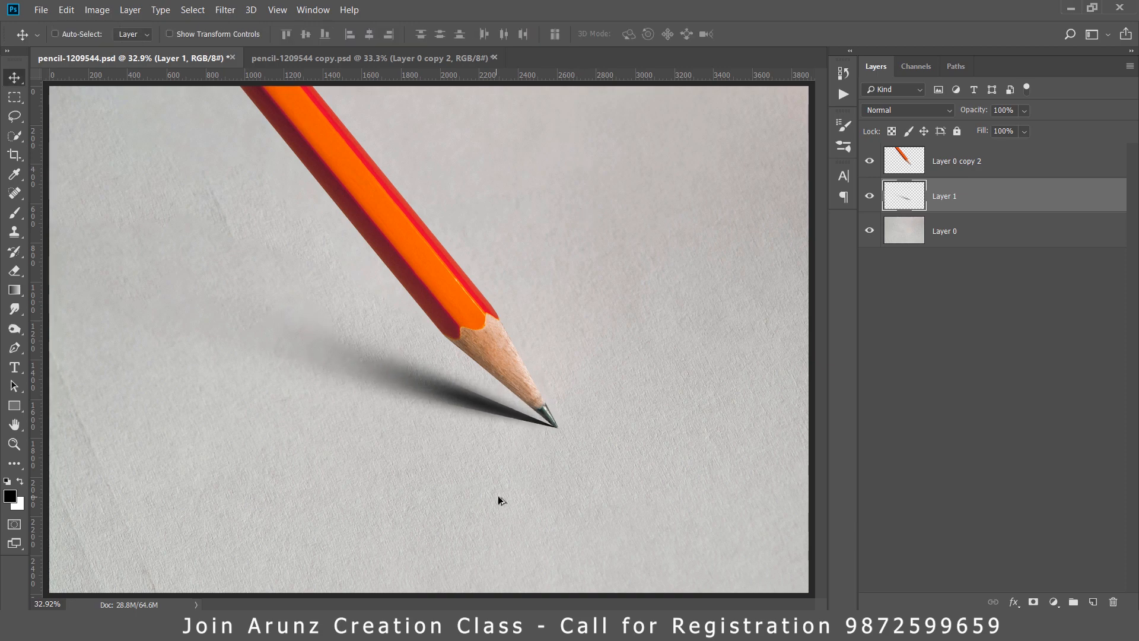
Step: Soften the shadow on Layer 1 with a Gaussian Blur of 2 pixels radius
{"action": "scroll", "coordinate": [545, 416], "scroll_direction": "up", "scroll_amount": 5}
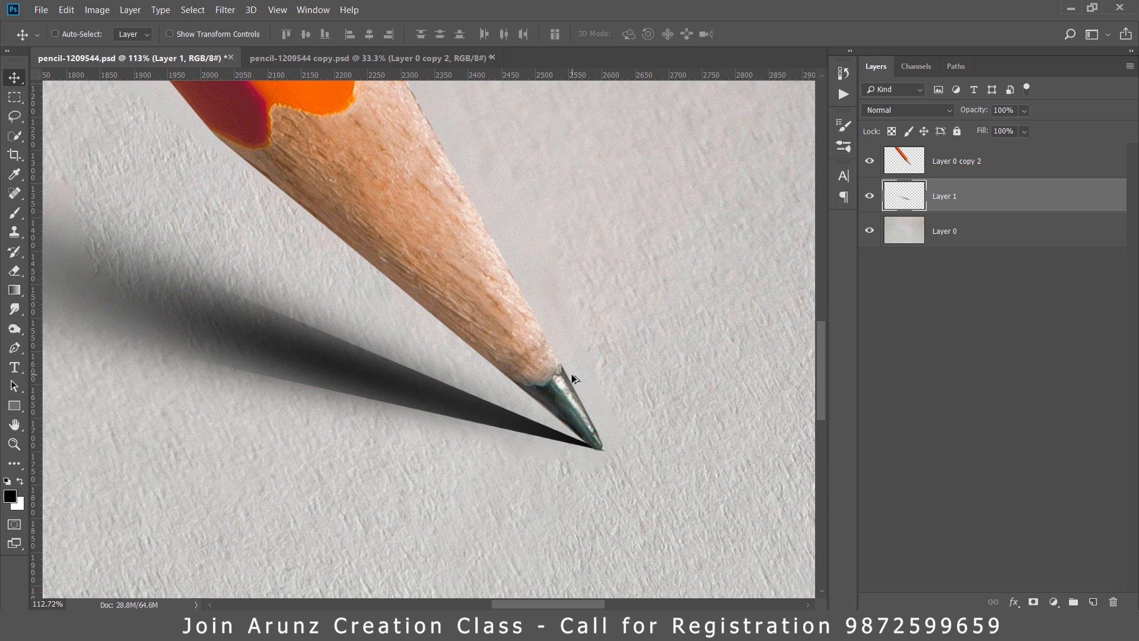
{"action": "key", "text": "e"}
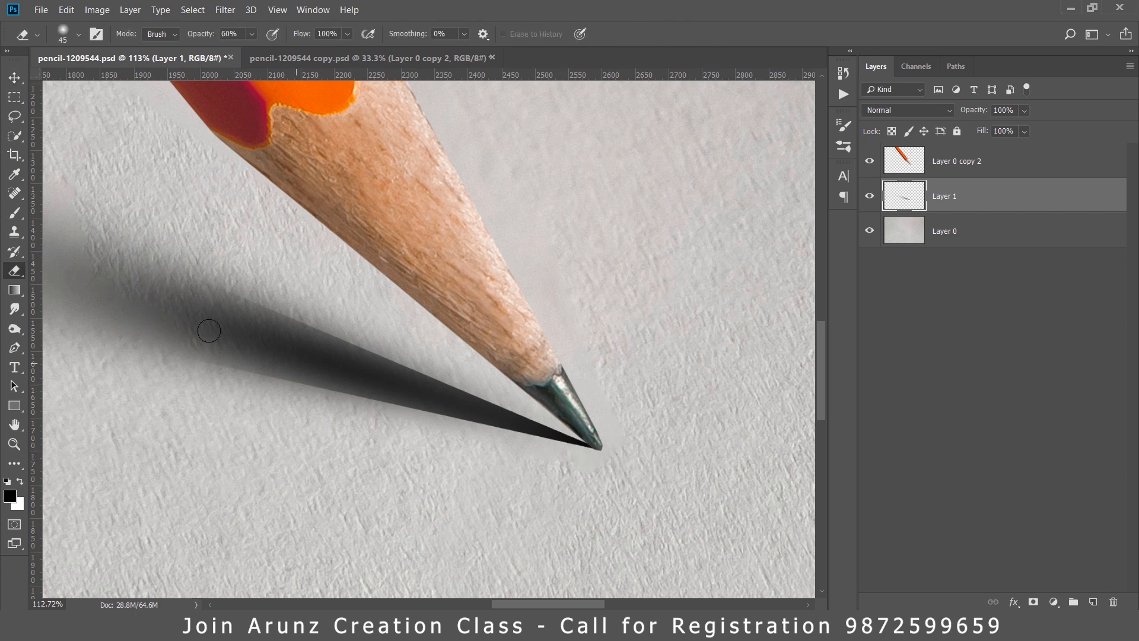
{"action": "left_click", "coordinate": [226, 9]}
{"action": "mouse_move", "coordinate": [300, 165]}
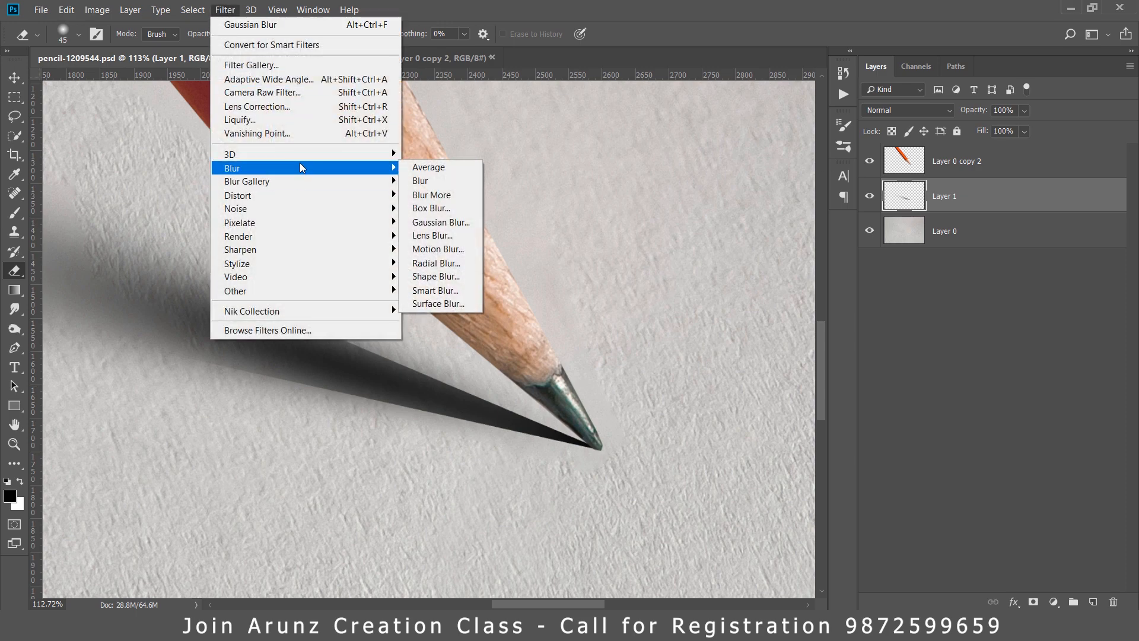
{"action": "left_click", "coordinate": [457, 225]}
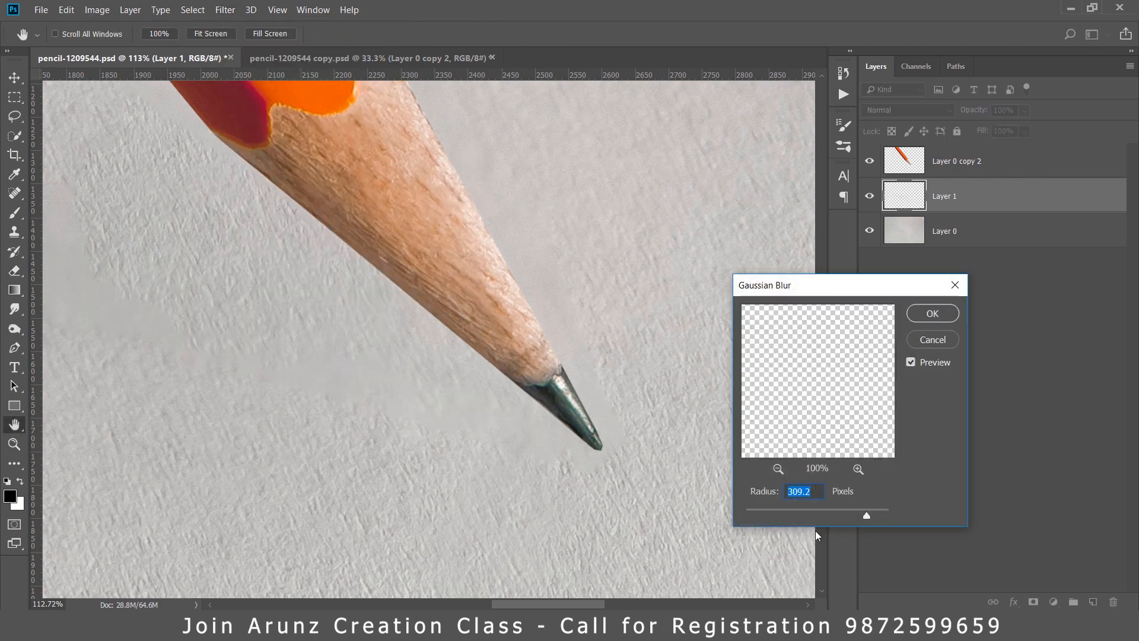
{"action": "left_click_drag", "start_coordinate": [867, 515], "coordinate": [811, 517]}
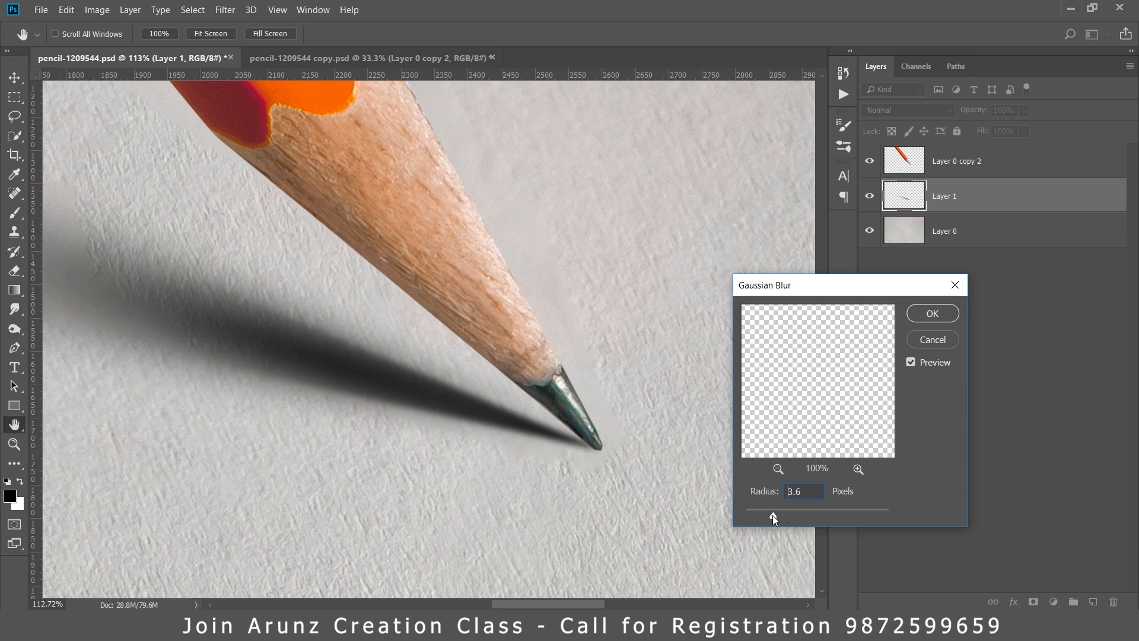
{"action": "left_click_drag", "start_coordinate": [772, 515], "coordinate": [762, 514]}
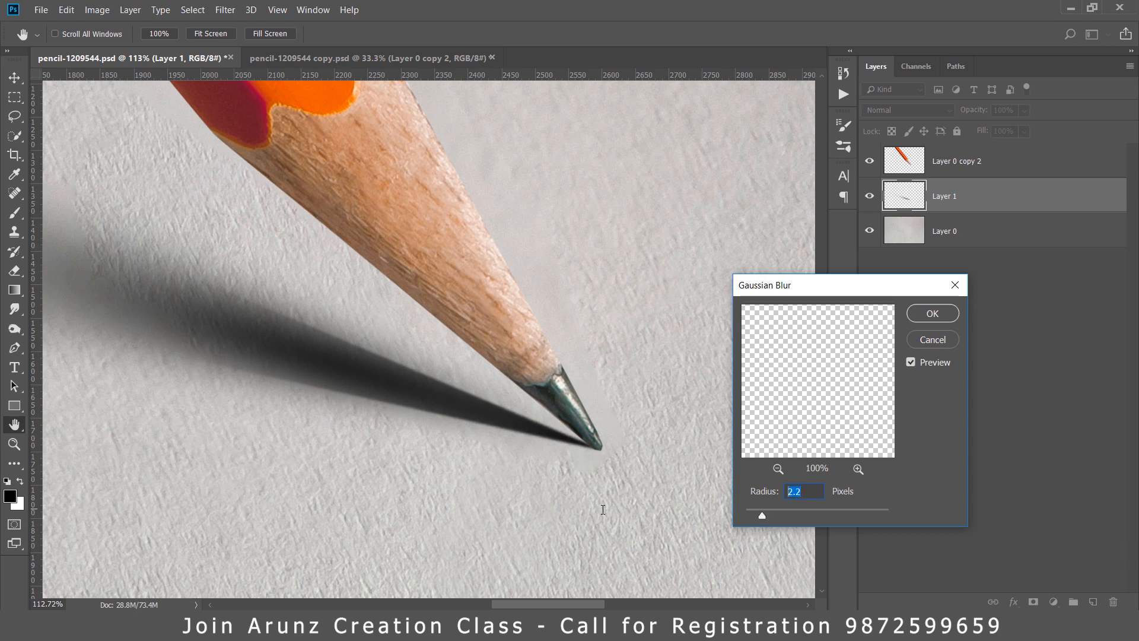
{"action": "type", "text": "2"}
{"action": "left_click", "coordinate": [932, 315]}
{"action": "key", "text": "e"}
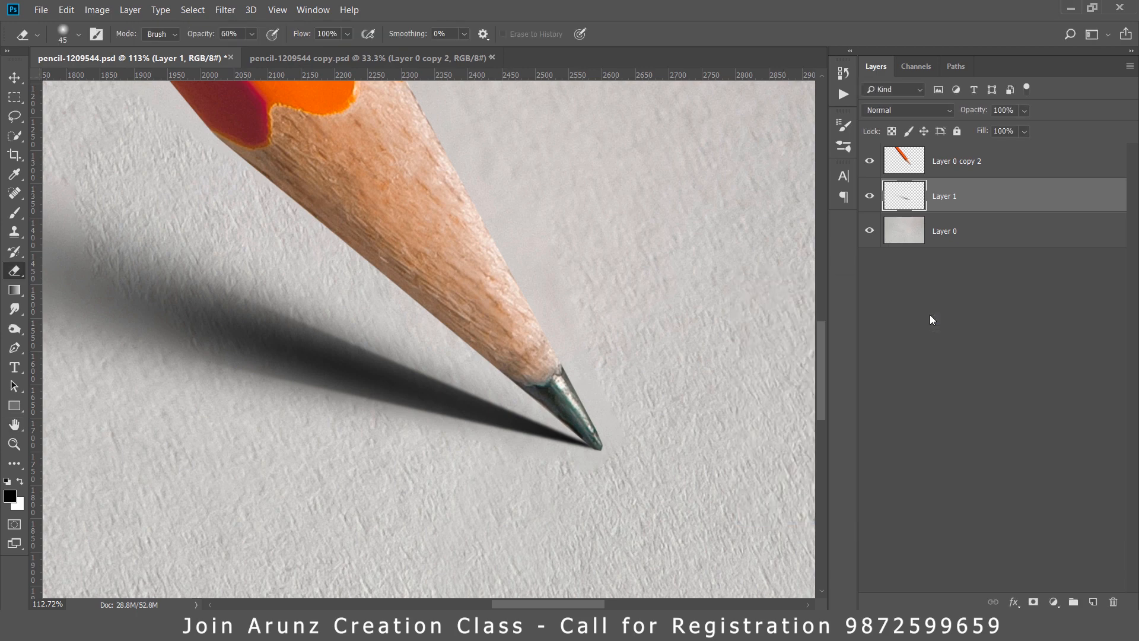
Step: Reduce Layer 1's opacity to 67% and duplicate the layer
{"action": "key", "text": "ctrl+0"}
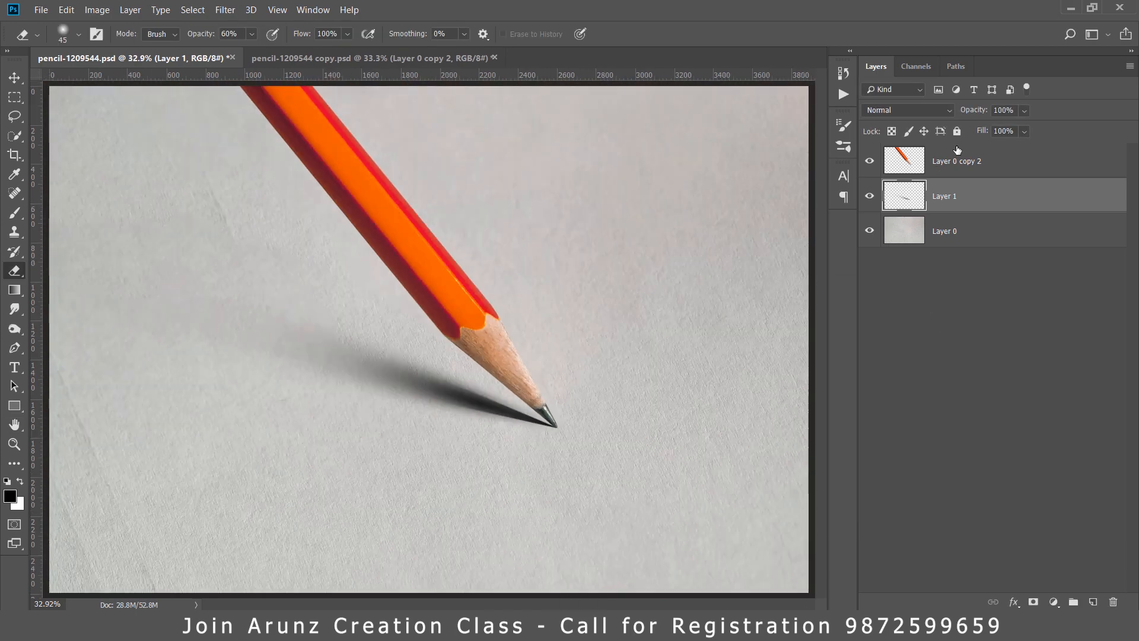
{"action": "left_click_drag", "start_coordinate": [976, 113], "coordinate": [951, 115]}
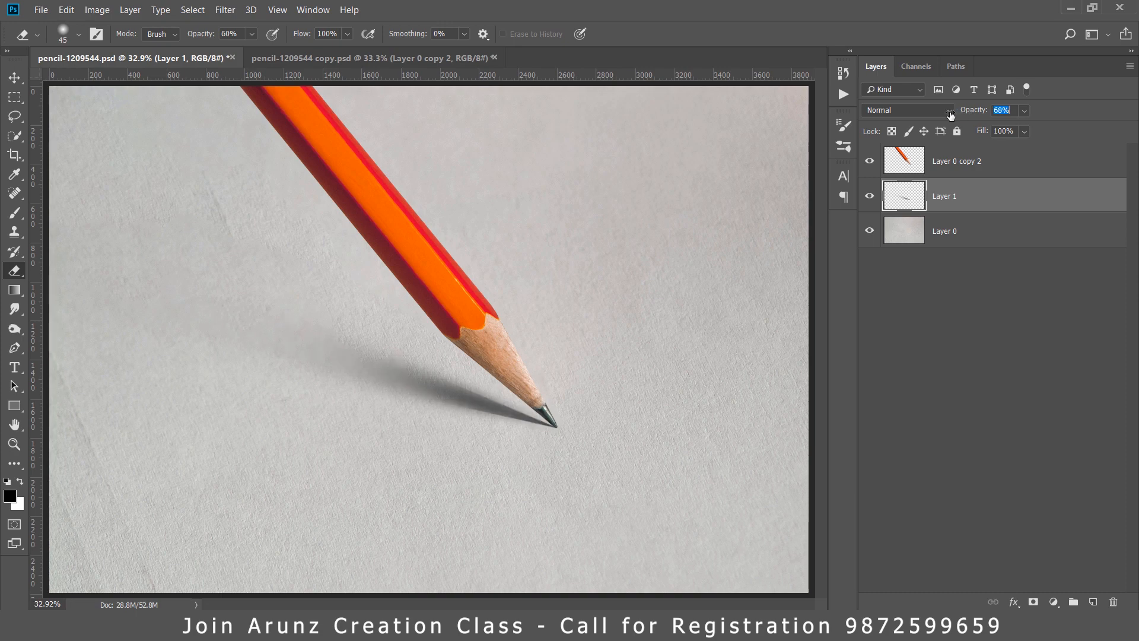
{"action": "left_click", "coordinate": [946, 207]}
{"action": "key", "text": "ctrl+j"}
Step: Transform the original Layer 1 beneath the duplicate to 66.49% height and 4.51° rotation, placing its point near the pencil tip
{"action": "left_click", "coordinate": [970, 242]}
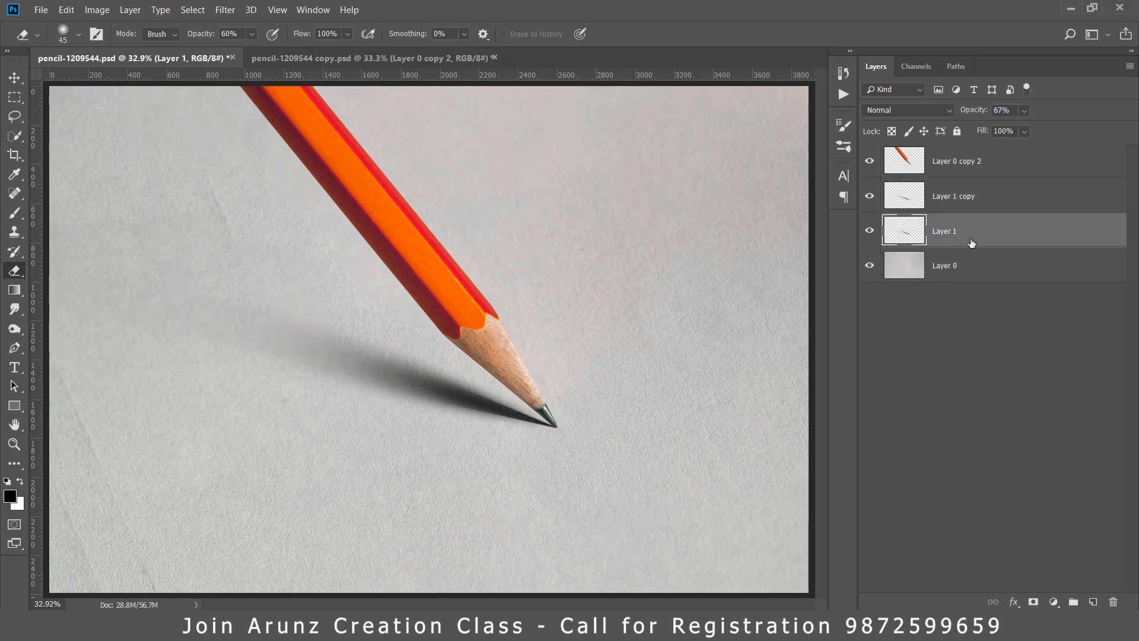
{"action": "key", "text": "ctrl+t"}
{"action": "left_click_drag", "start_coordinate": [303, 247], "coordinate": [303, 308]}
{"action": "left_click_drag", "start_coordinate": [426, 355], "coordinate": [417, 343]}
{"action": "left_click_drag", "start_coordinate": [591, 279], "coordinate": [599, 302]}
{"action": "left_click_drag", "start_coordinate": [477, 337], "coordinate": [479, 324]}
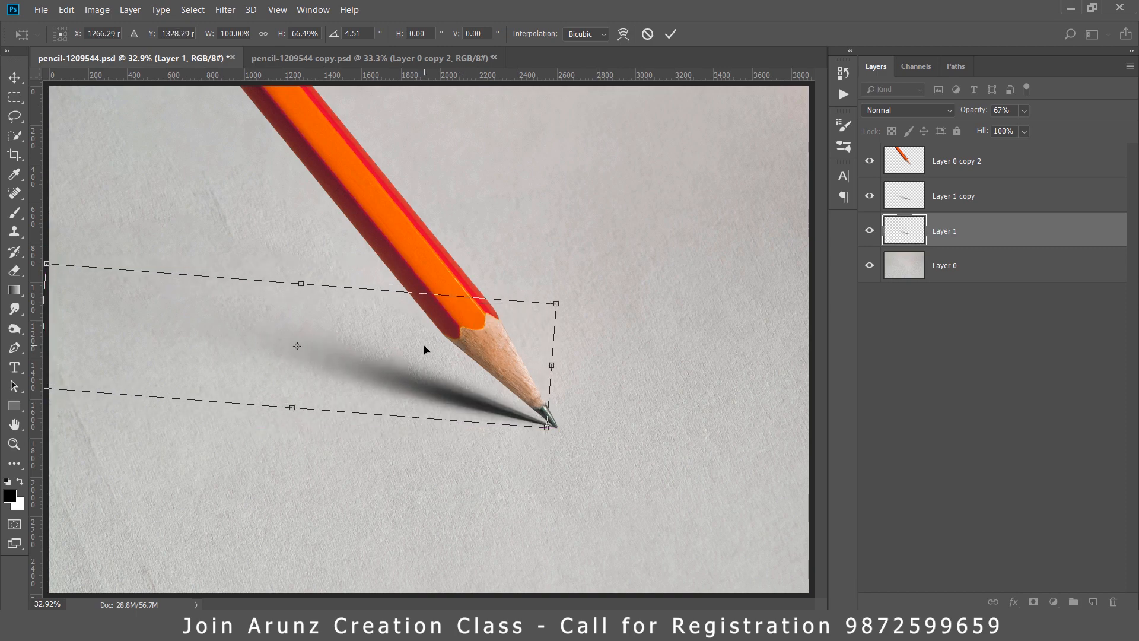
Step: Nudge the transformed Layer 1 shadow slightly right to line its point up with the pencil tip, and commit the transform
{"action": "key", "text": "Up"}
{"action": "key", "text": "Up"}
{"action": "key", "text": "Up"}
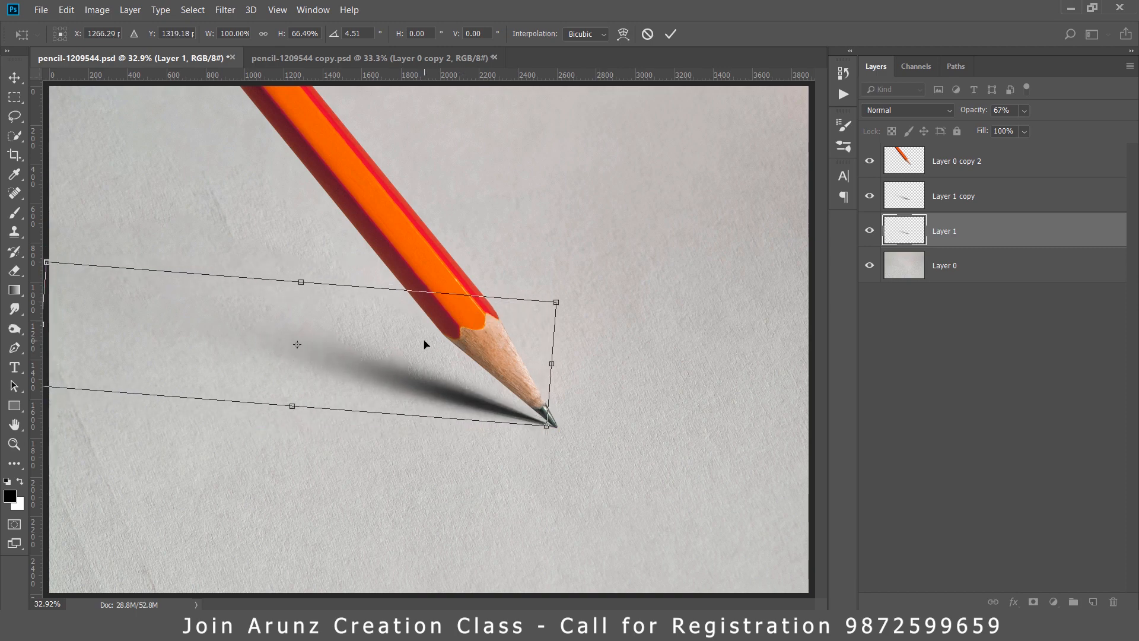
{"action": "key", "text": "Right"}
{"action": "key", "text": "Right"}
{"action": "key", "text": "Right"}
{"action": "key", "text": "Right"}
{"action": "key", "text": "Right"}
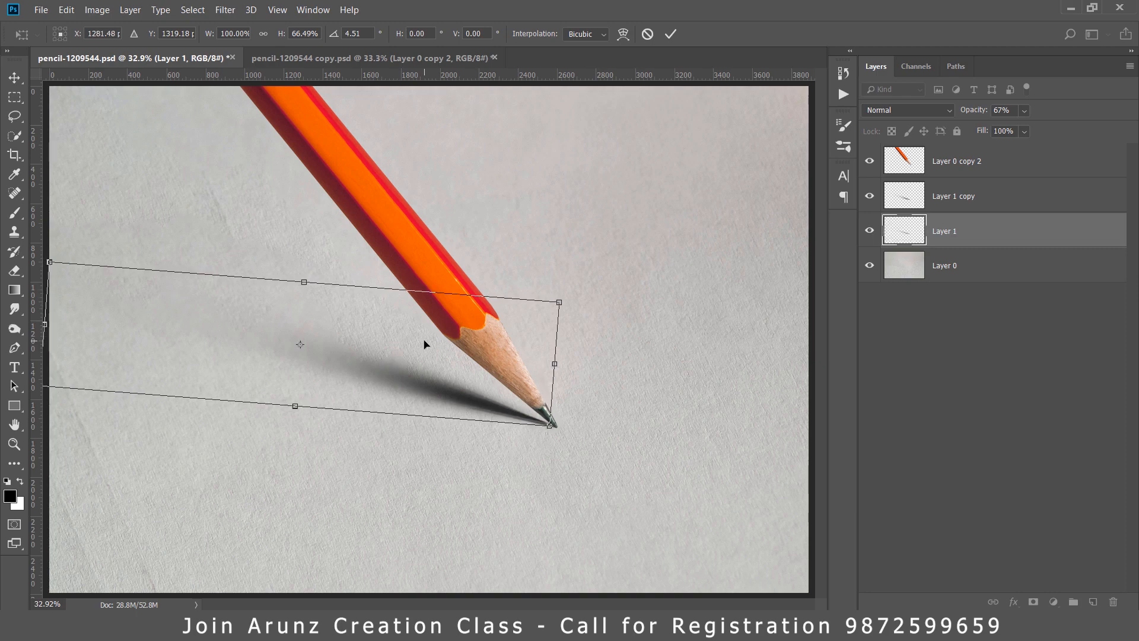
{"action": "key", "text": "Down"}
{"action": "key", "text": "Down"}
{"action": "key", "text": "Down"}
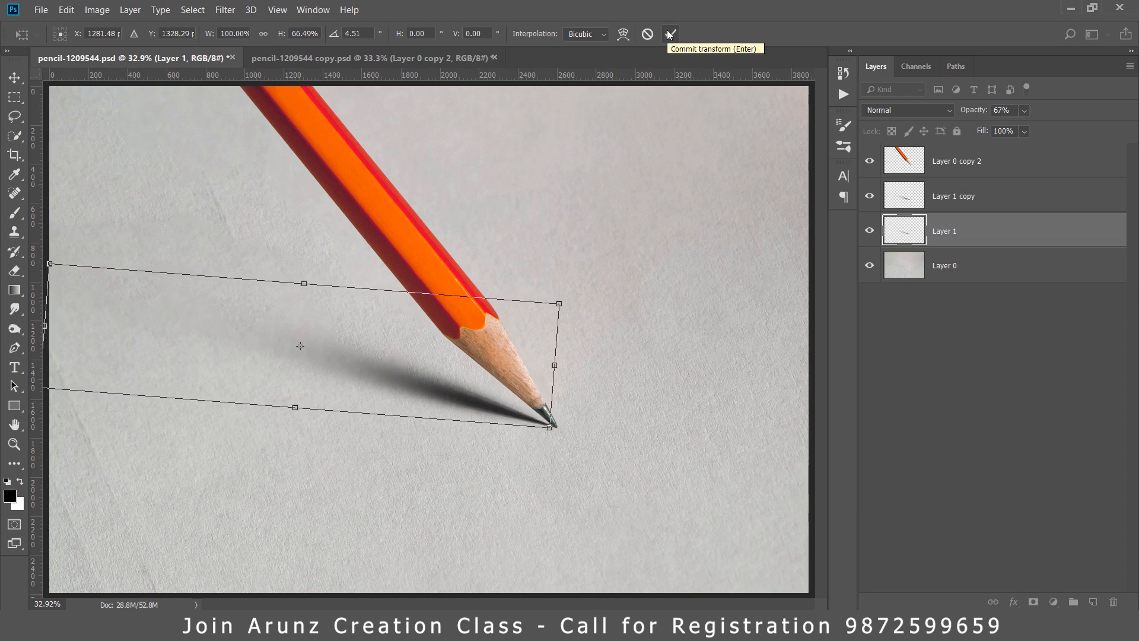
{"action": "left_click", "coordinate": [669, 34]}
Step: Set Layer 1 copy's opacity to 76%, and transform it to 101.87% height and -1.25° rotation with its point at the pencil tip
{"action": "left_click", "coordinate": [986, 195]}
{"action": "left_click_drag", "start_coordinate": [977, 114], "coordinate": [979, 115]}
{"action": "key", "text": "ctrl+t"}
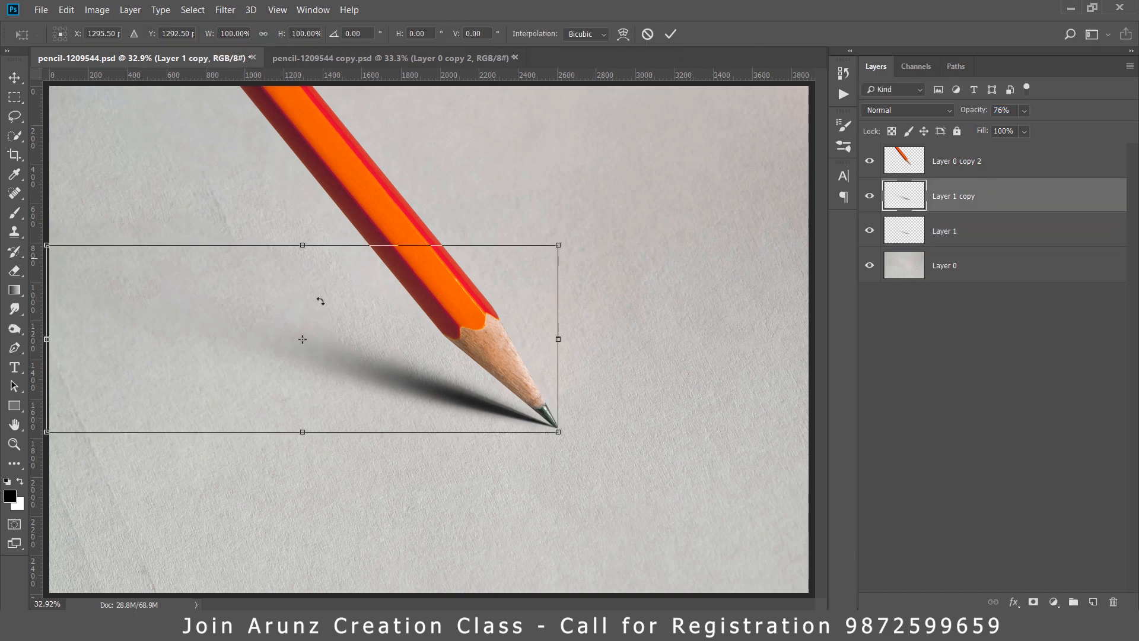
{"action": "left_click_drag", "start_coordinate": [303, 432], "coordinate": [302, 436]}
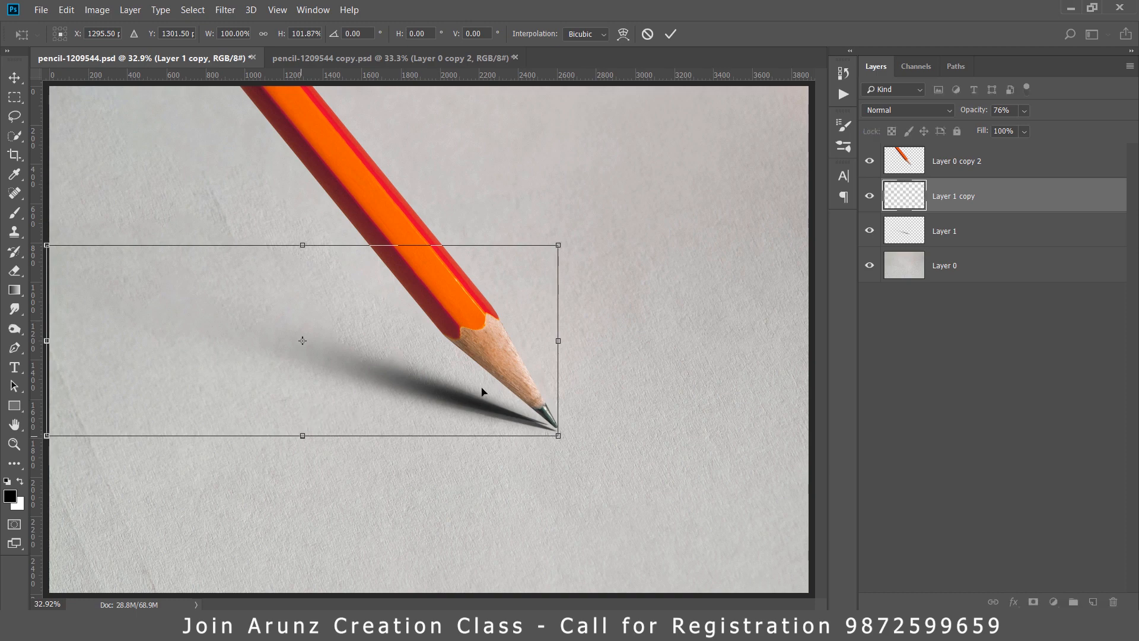
{"action": "left_click_drag", "start_coordinate": [586, 278], "coordinate": [585, 272]}
{"action": "left_click_drag", "start_coordinate": [428, 275], "coordinate": [427, 283]}
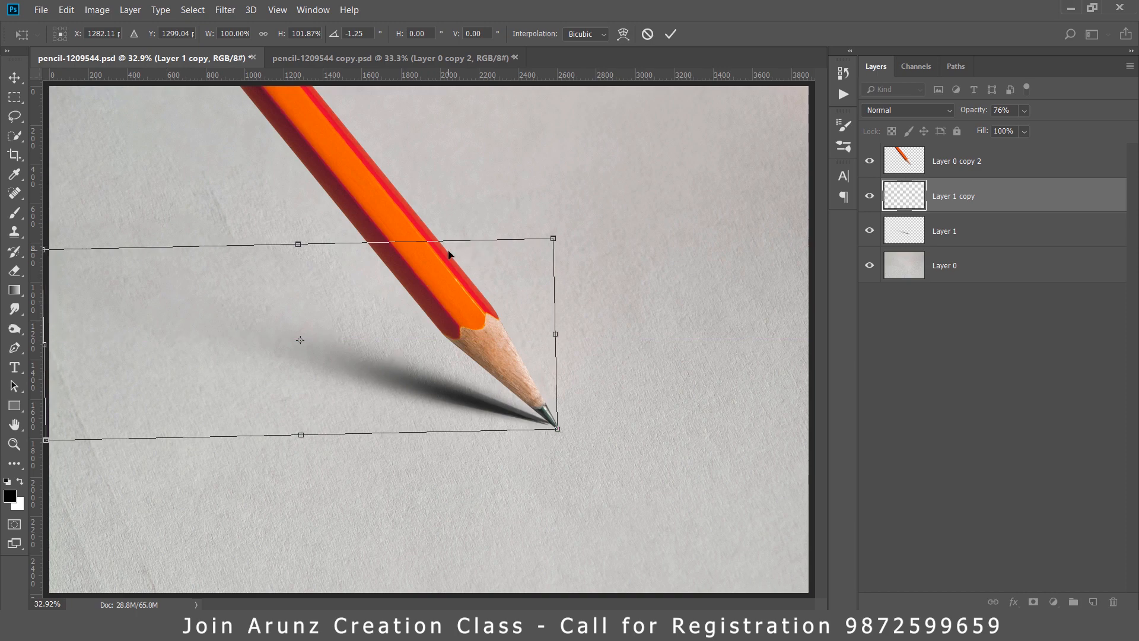
{"action": "key", "text": "Down"}
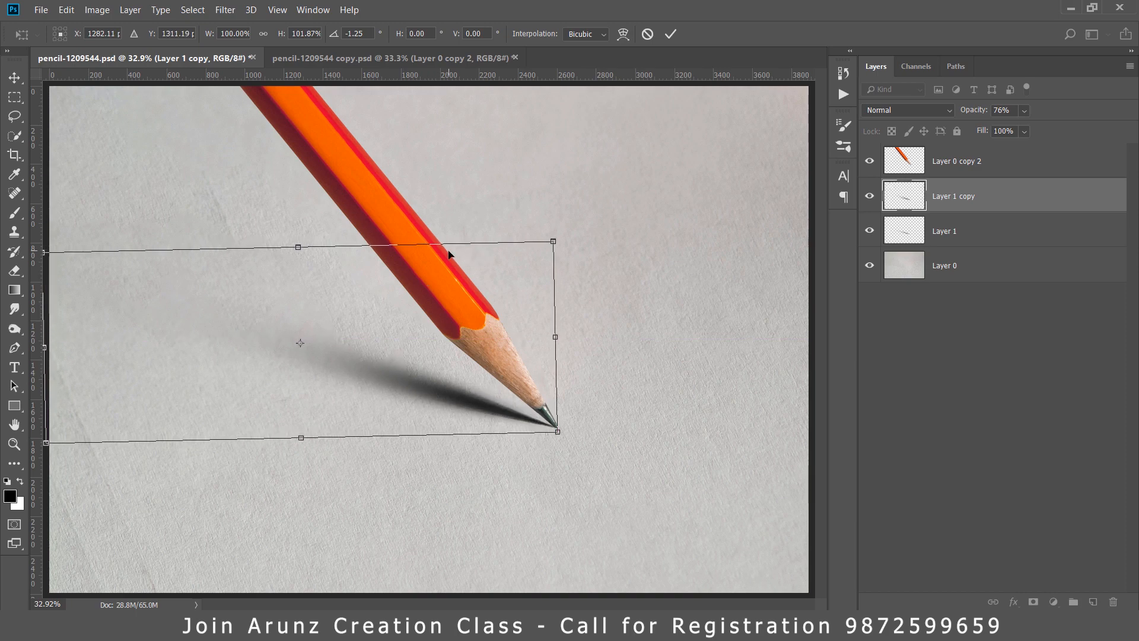
{"action": "key", "text": "e"}
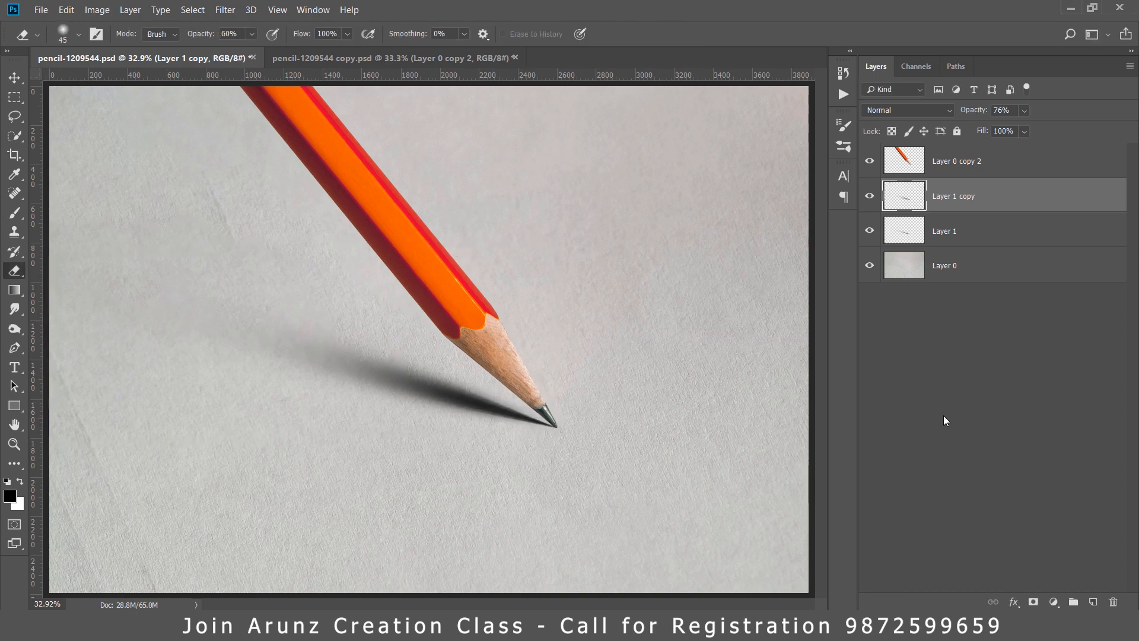
Step: Hide and show Layer 1 copy and Layer 1 in turn to compare each shadow's contribution, leaving Layer 1 selected
{"action": "left_click", "coordinate": [945, 421]}
{"action": "left_click", "coordinate": [869, 196]}
{"action": "left_click", "coordinate": [869, 196]}
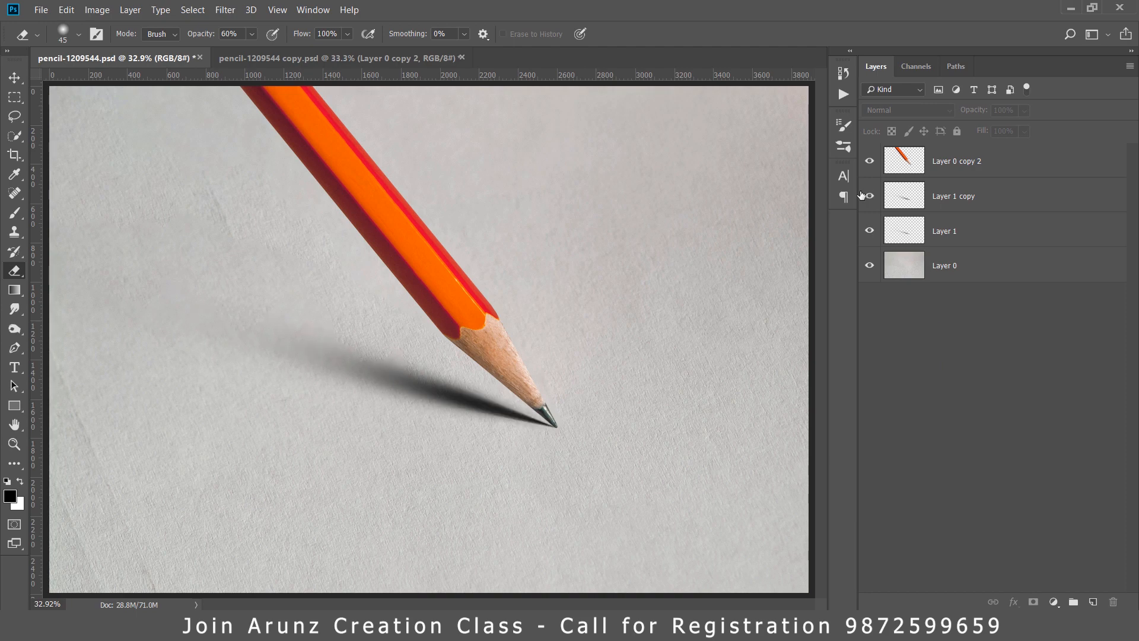
{"action": "left_click", "coordinate": [908, 235]}
{"action": "left_click", "coordinate": [870, 231]}
{"action": "left_click", "coordinate": [870, 231]}
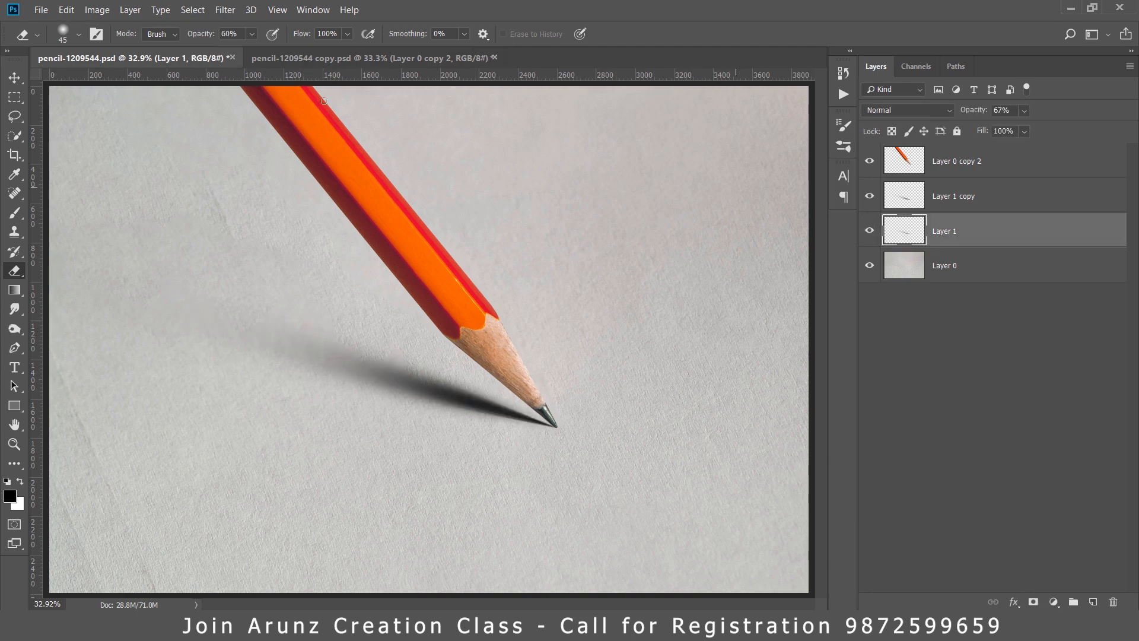
Step: Apply another Gaussian Blur to the flatter shadow on Layer 1 to soften it further
{"action": "left_click", "coordinate": [221, 11]}
{"action": "mouse_move", "coordinate": [302, 169]}
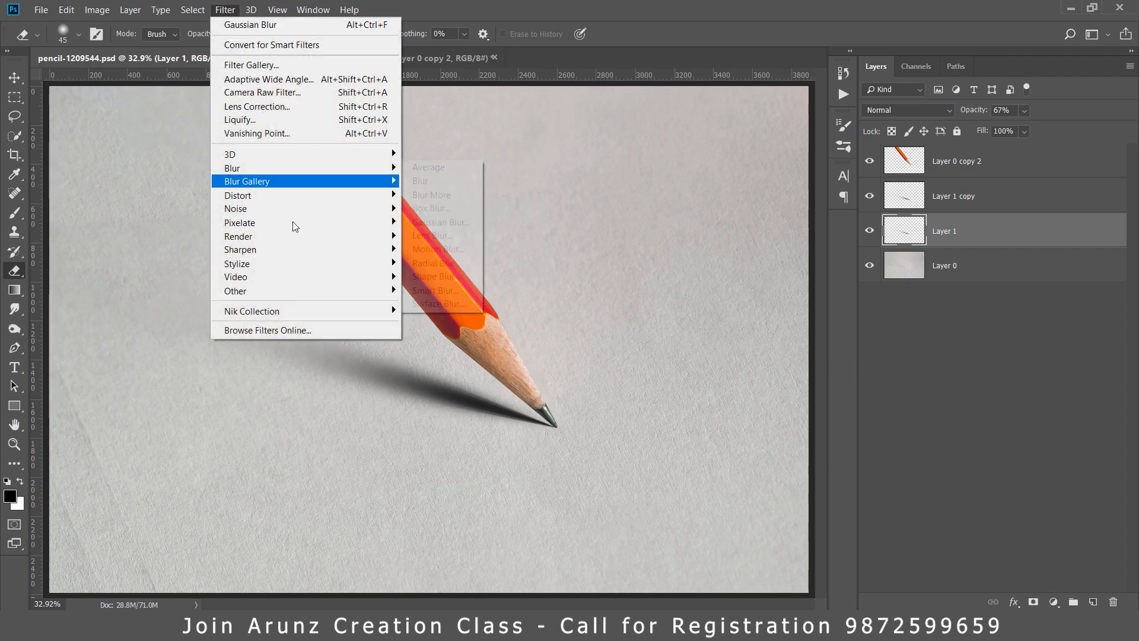
{"action": "left_click", "coordinate": [430, 222]}
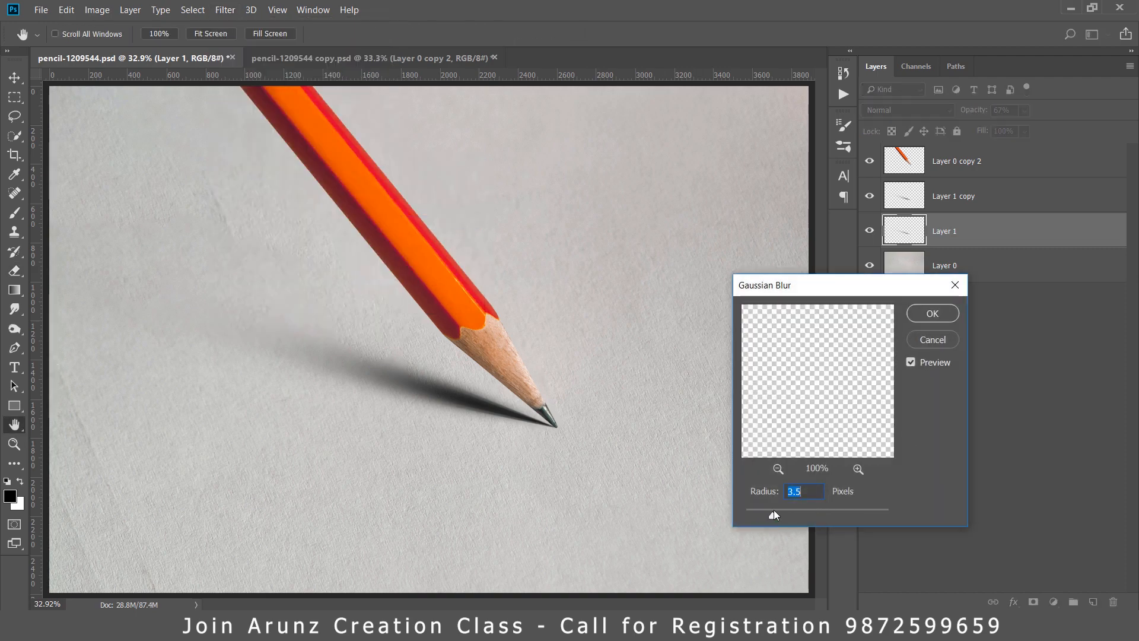
{"action": "left_click_drag", "start_coordinate": [773, 511], "coordinate": [797, 508]}
{"action": "left_click", "coordinate": [933, 314]}
{"action": "key", "text": "e"}
Step: Examine the blurred shadow's edges up close, and compare the whole image with the shadow layers hidden and shown
{"action": "scroll", "coordinate": [457, 410], "scroll_direction": "up", "scroll_amount": 3}
{"action": "scroll", "coordinate": [457, 410], "scroll_direction": "up", "scroll_amount": 3}
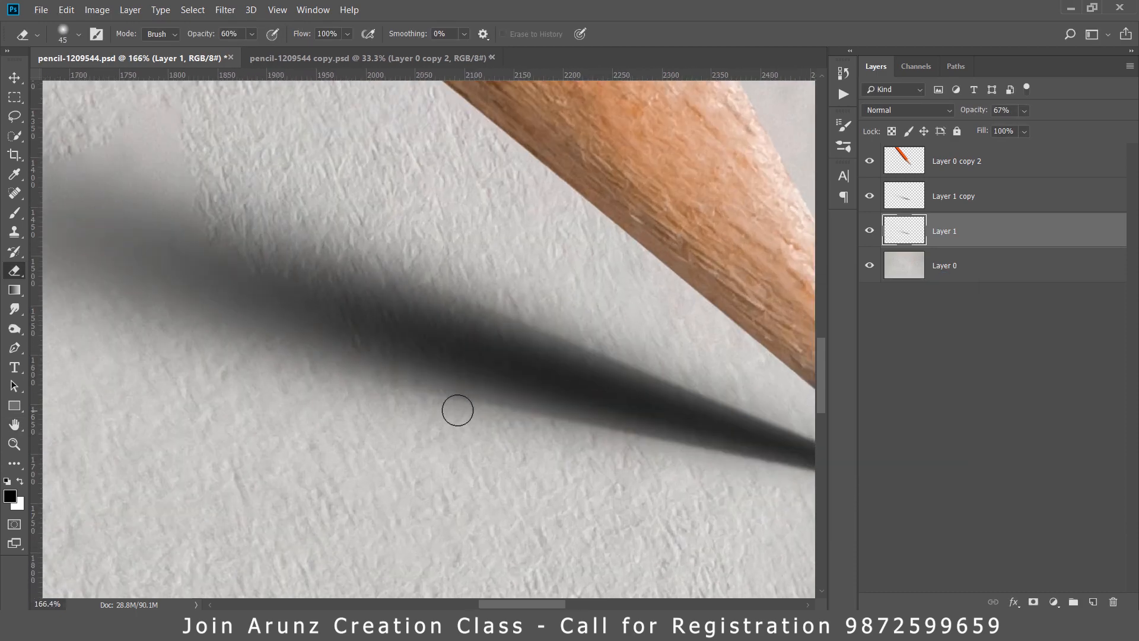
{"action": "left_click_drag", "start_coordinate": [523, 361], "coordinate": [404, 422]}
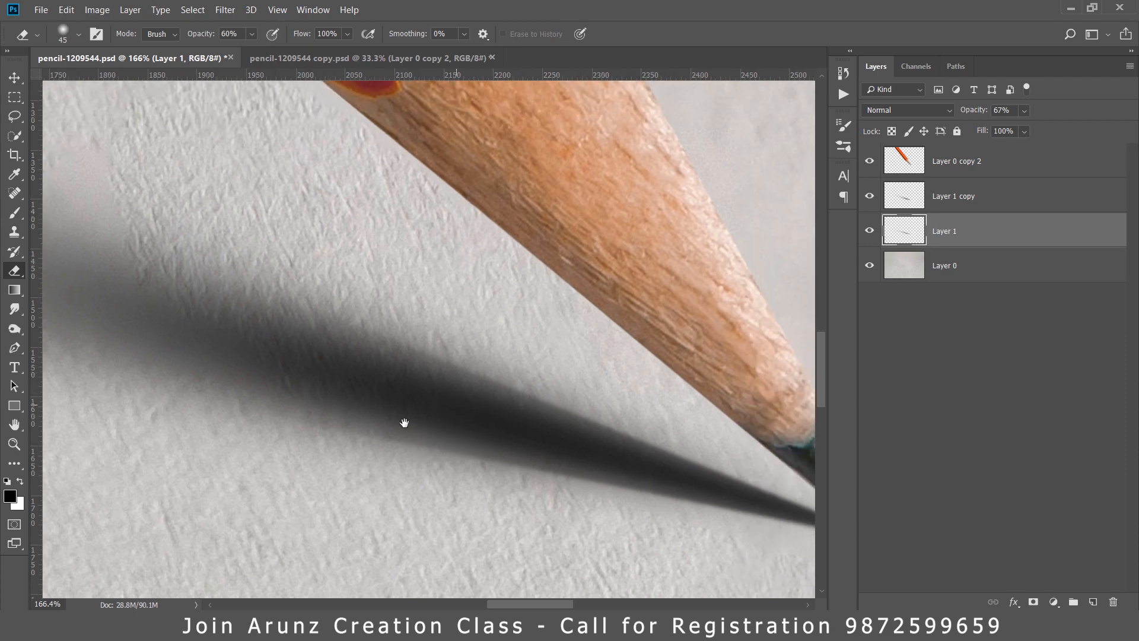
{"action": "key", "text": "ctrl+0"}
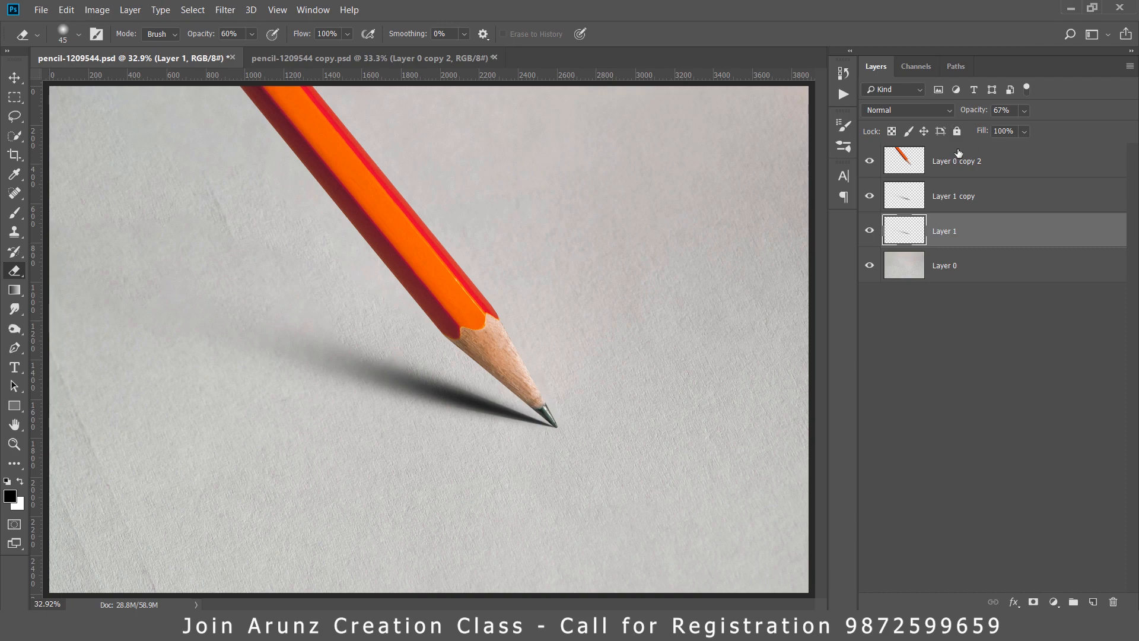
{"action": "left_click", "coordinate": [870, 199]}
{"action": "left_click", "coordinate": [869, 231]}
{"action": "left_click", "coordinate": [870, 197]}
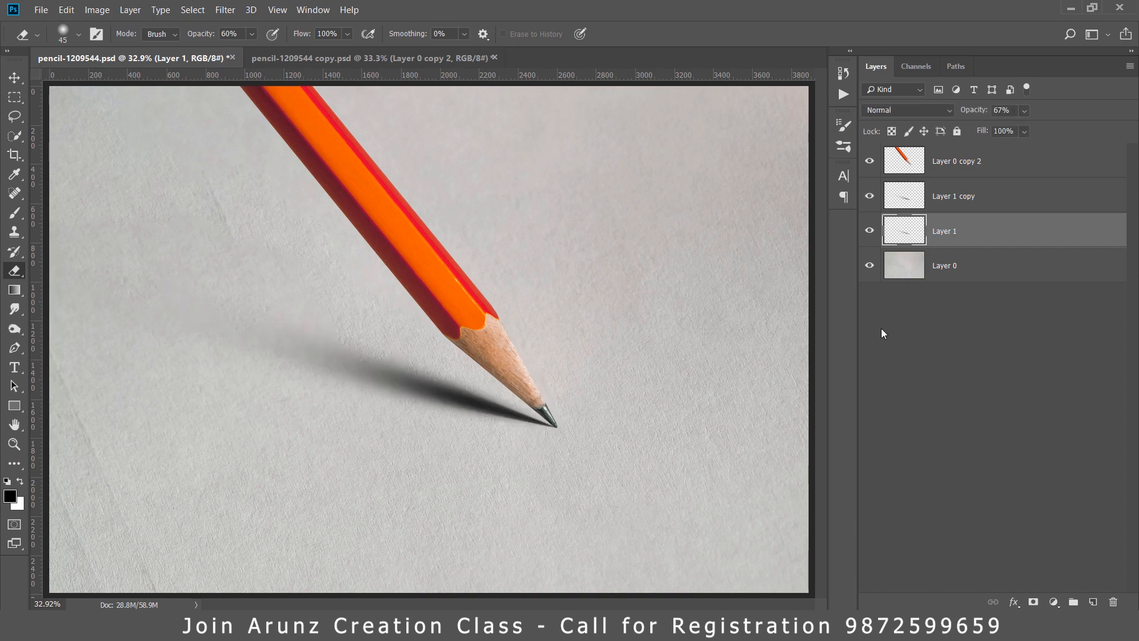